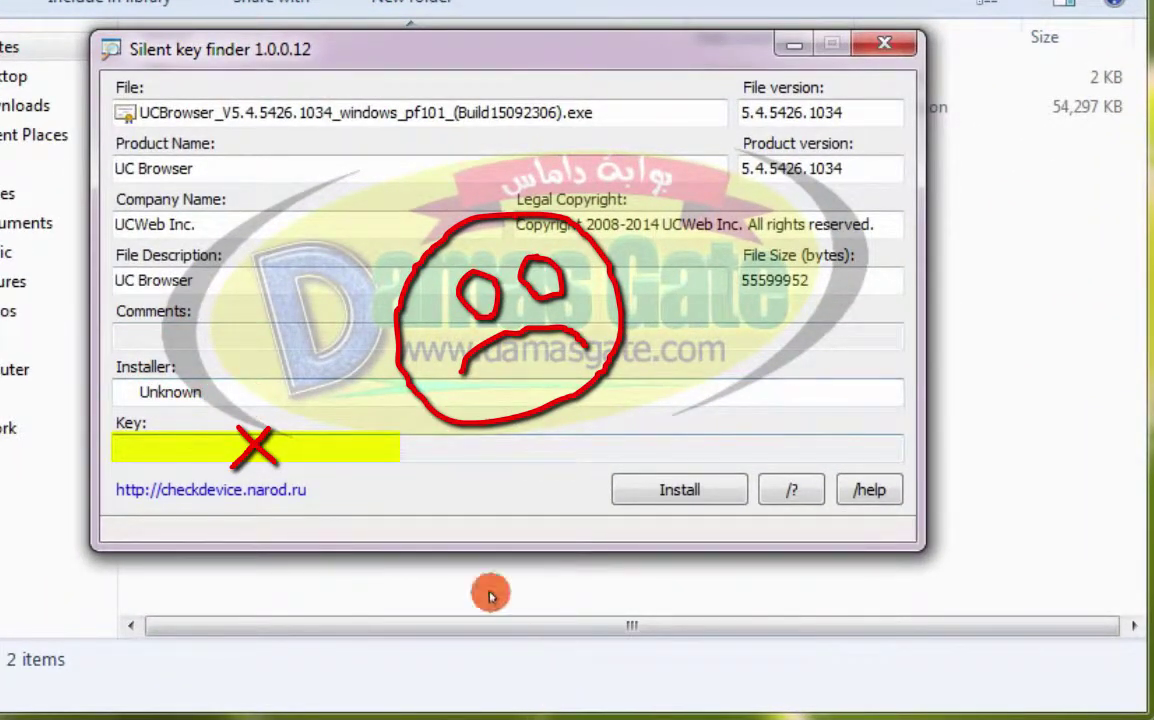
Step: Enter /s as the silent key for the UC Browser installer and run the installation
left_click(406, 451)
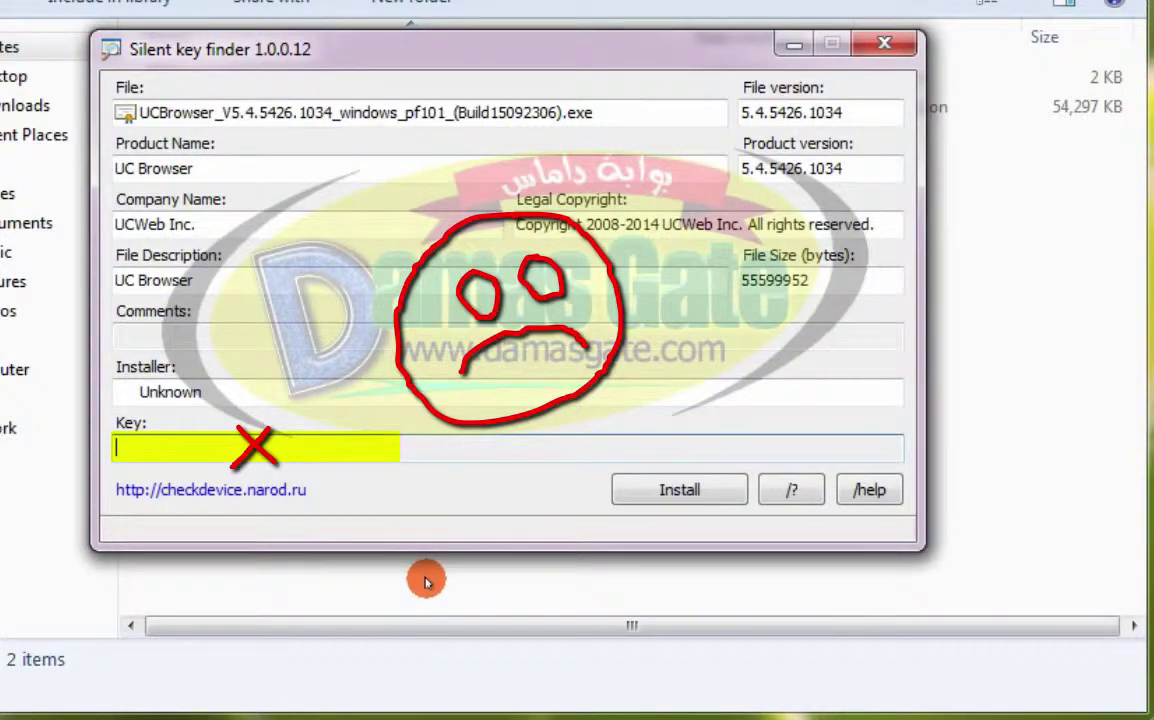
type("/s")
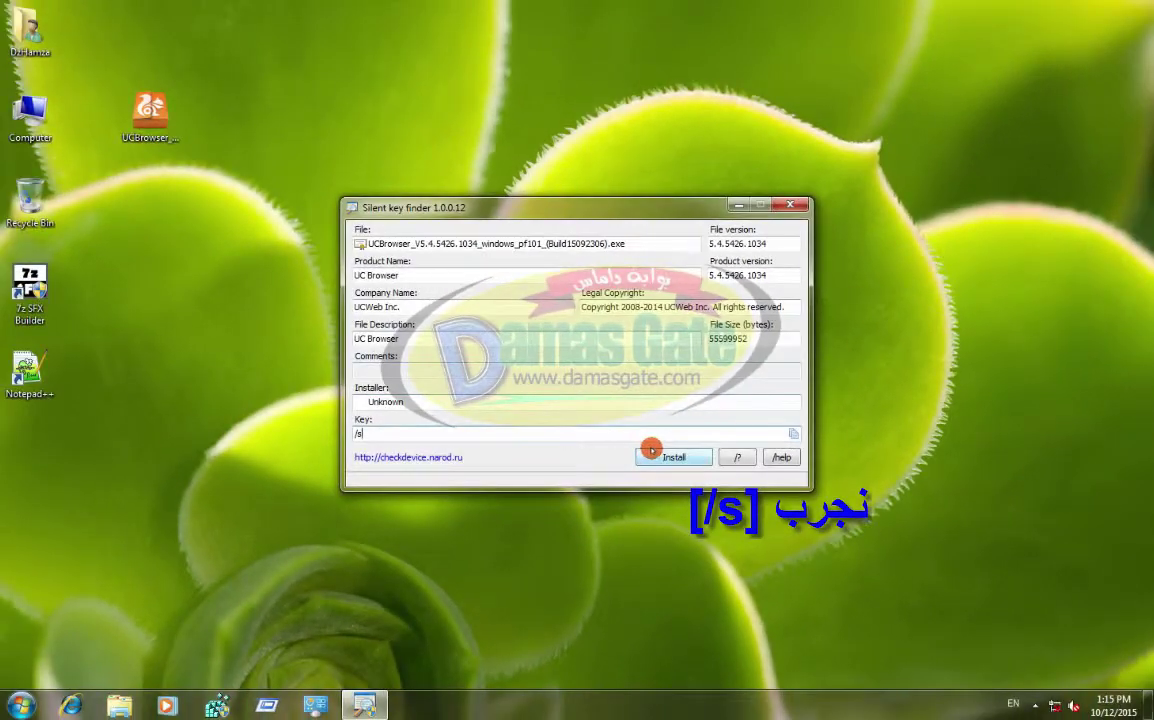
left_click(652, 453)
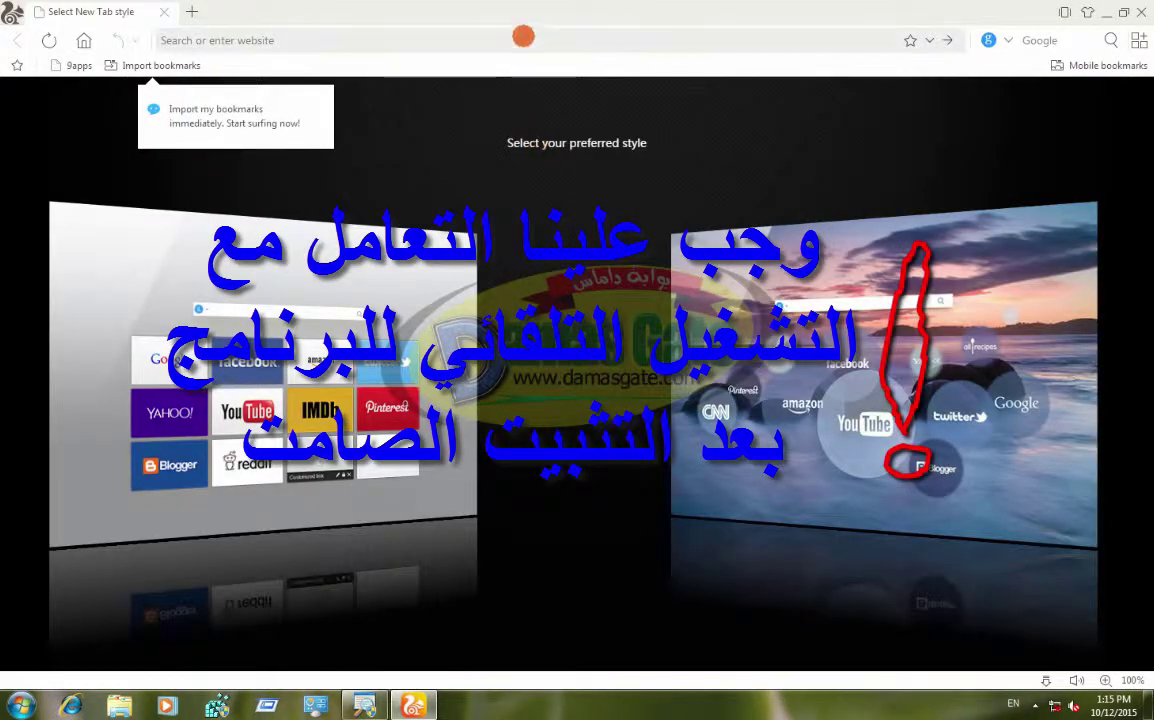
Step: Dismiss the launched UC Browser window and close Silent key finder
double_click(718, 11)
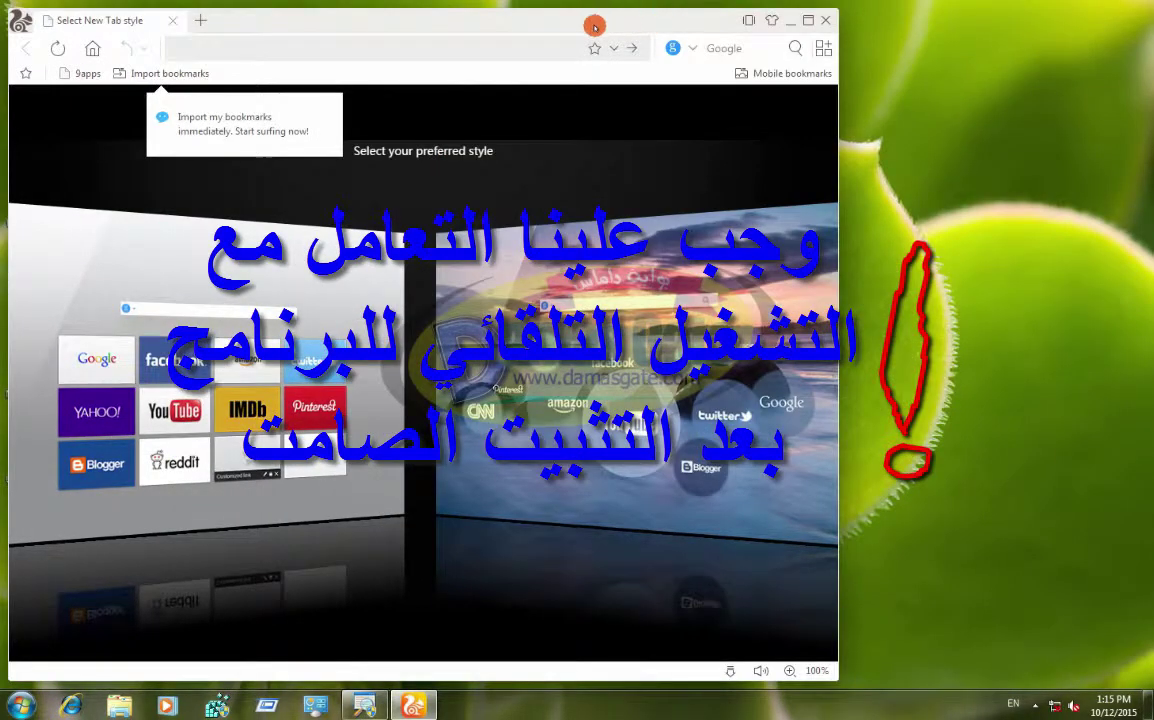
left_click_drag(594, 25, 760, 31)
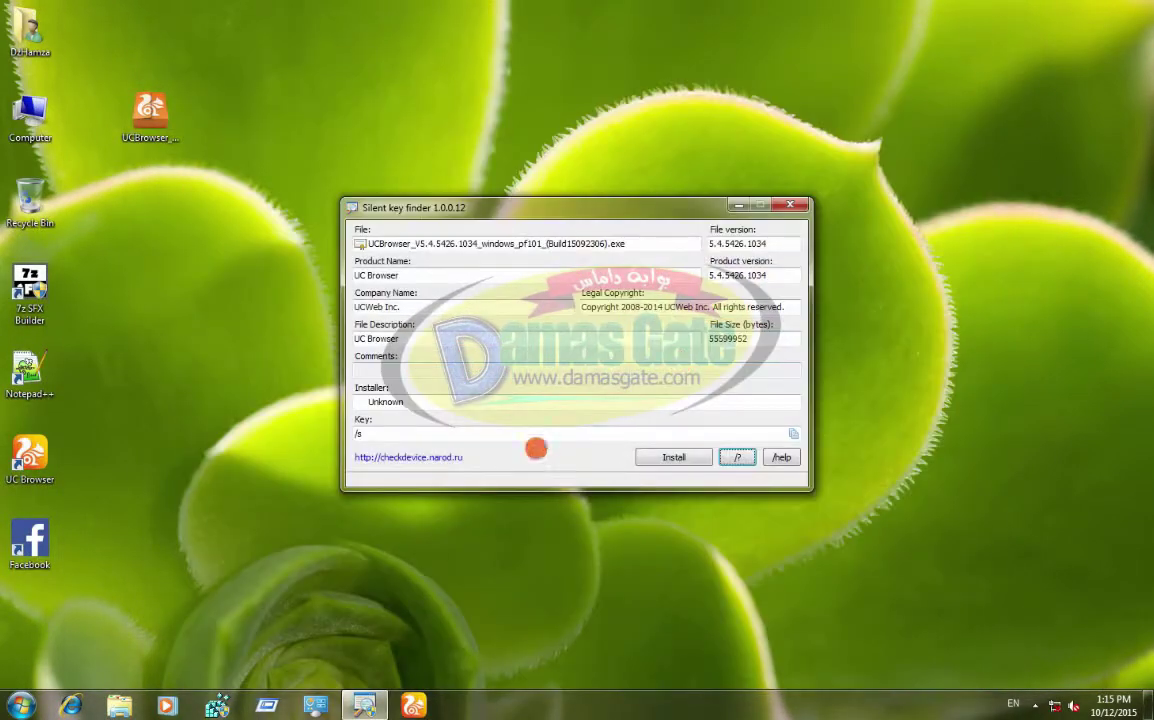
double_click(370, 432)
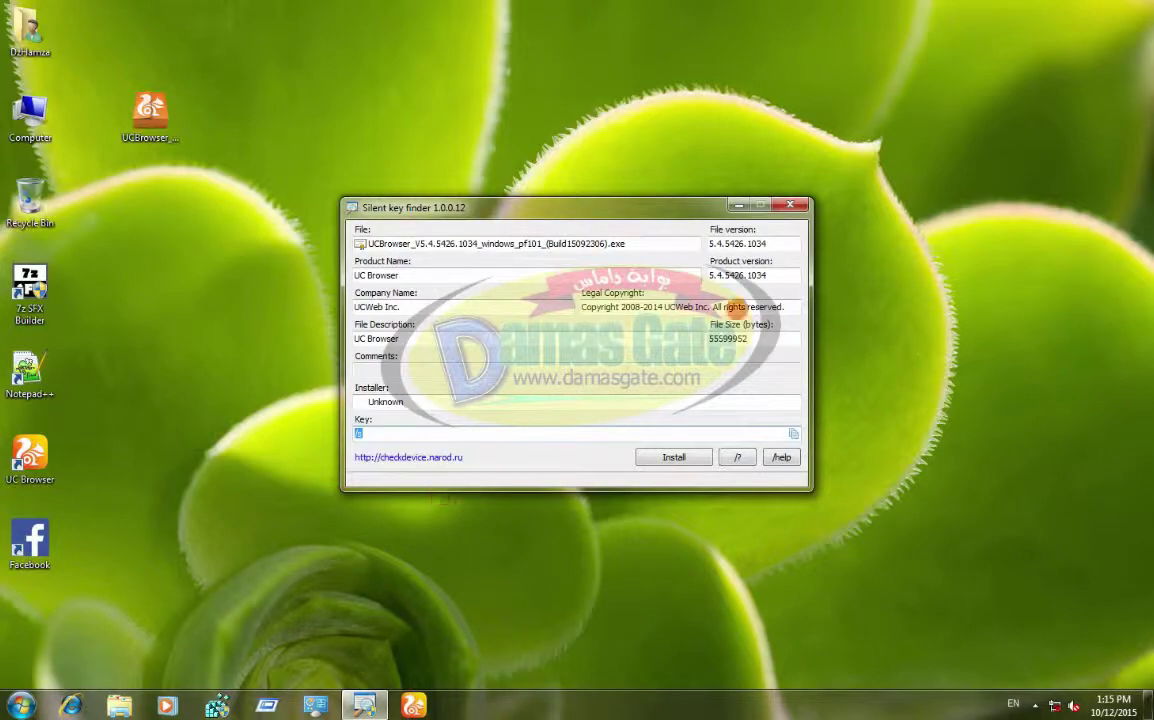
left_click(799, 209)
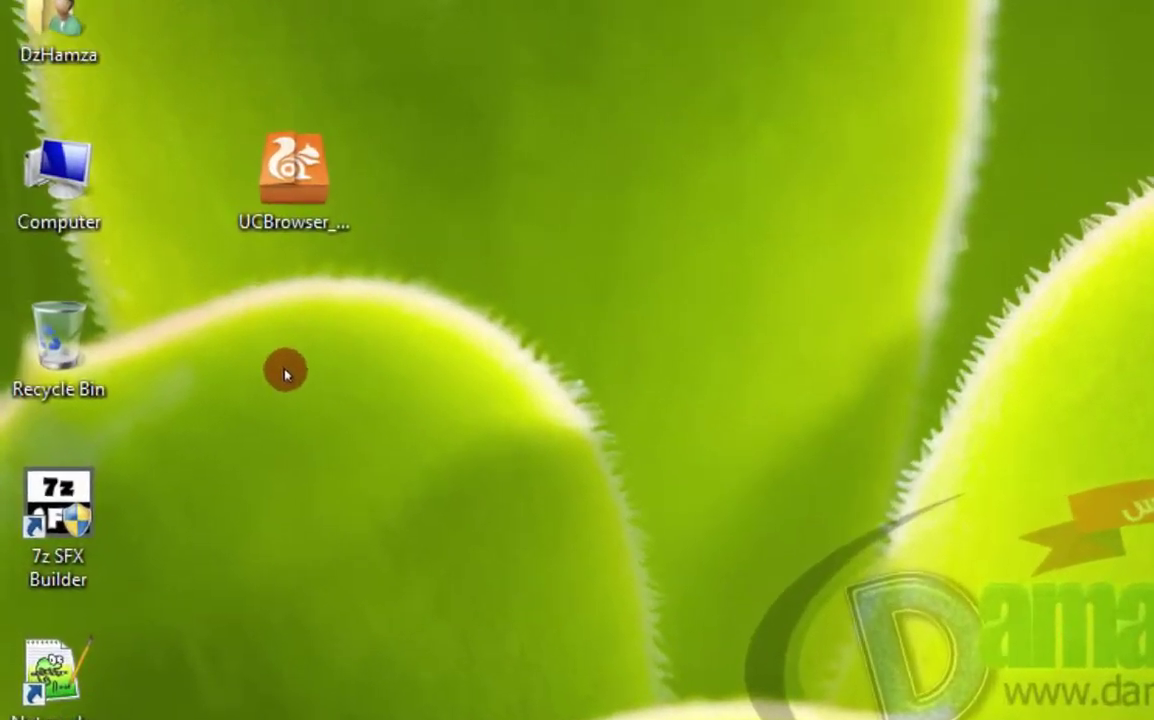
Step: Create a new folder on the desktop and move the UCBrowser installer into it
right_click(145, 211)
mouse_move(543, 690)
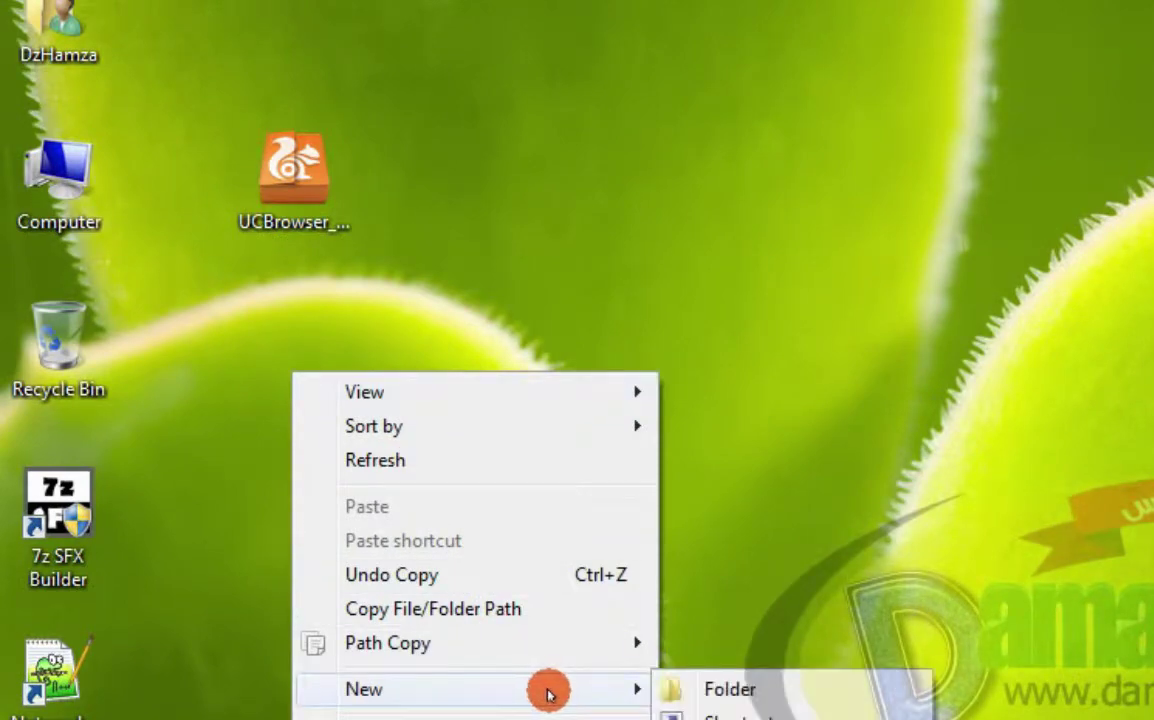
left_click(675, 688)
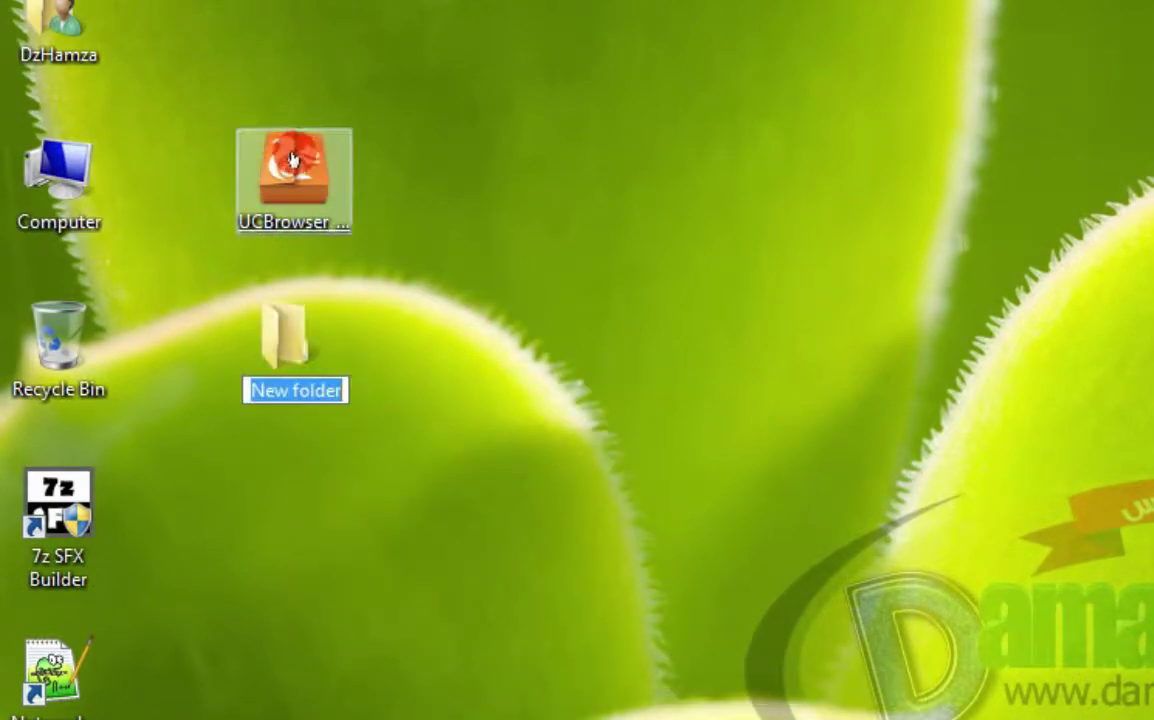
left_click_drag(284, 172, 297, 341)
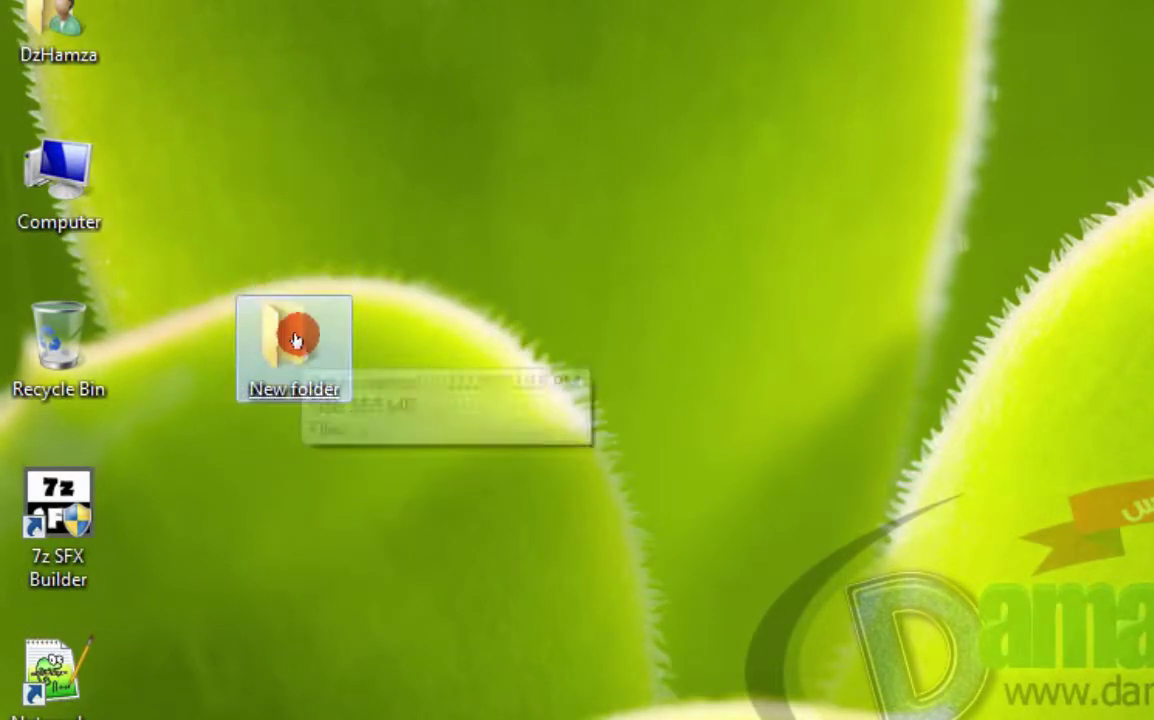
Step: Create a 7z archive of New folder and place the archive beside the folder on the desktop
right_click(297, 348)
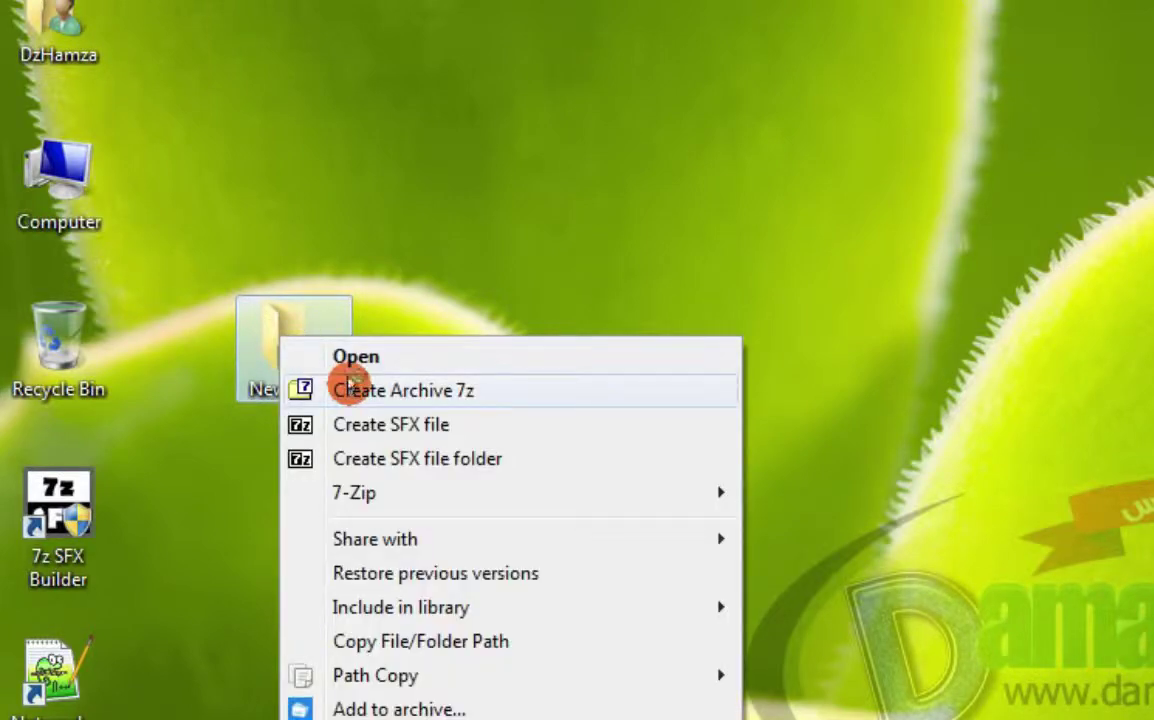
left_click(349, 389)
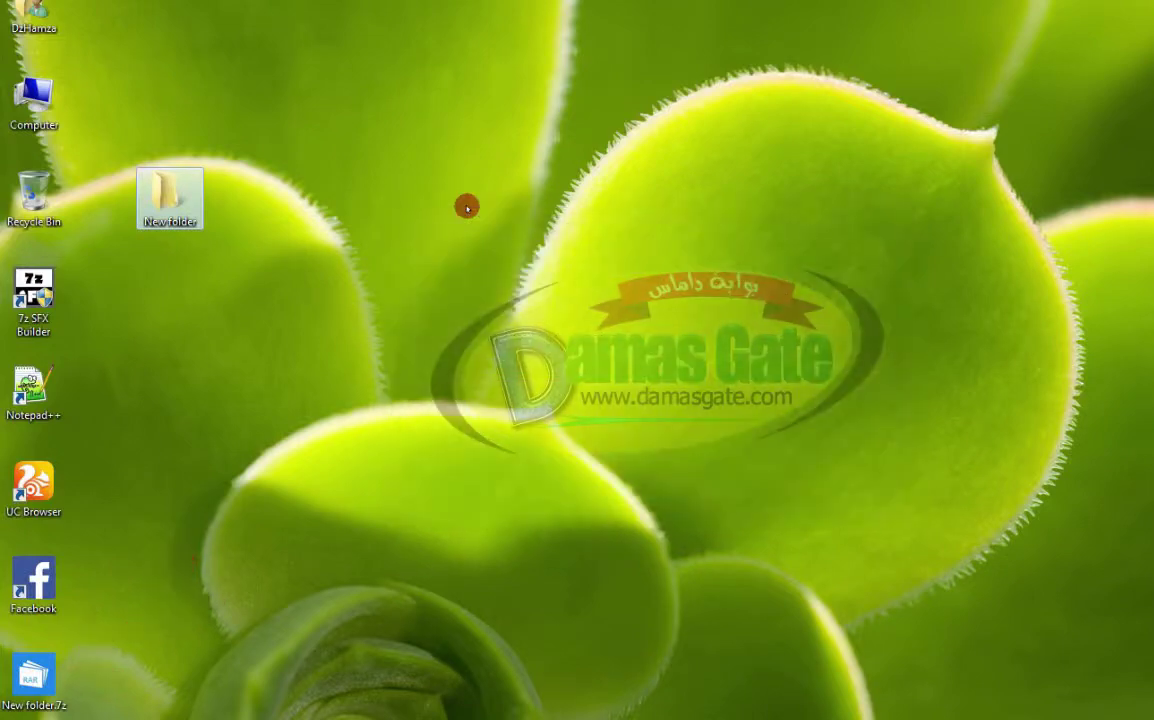
left_click_drag(33, 672, 246, 185)
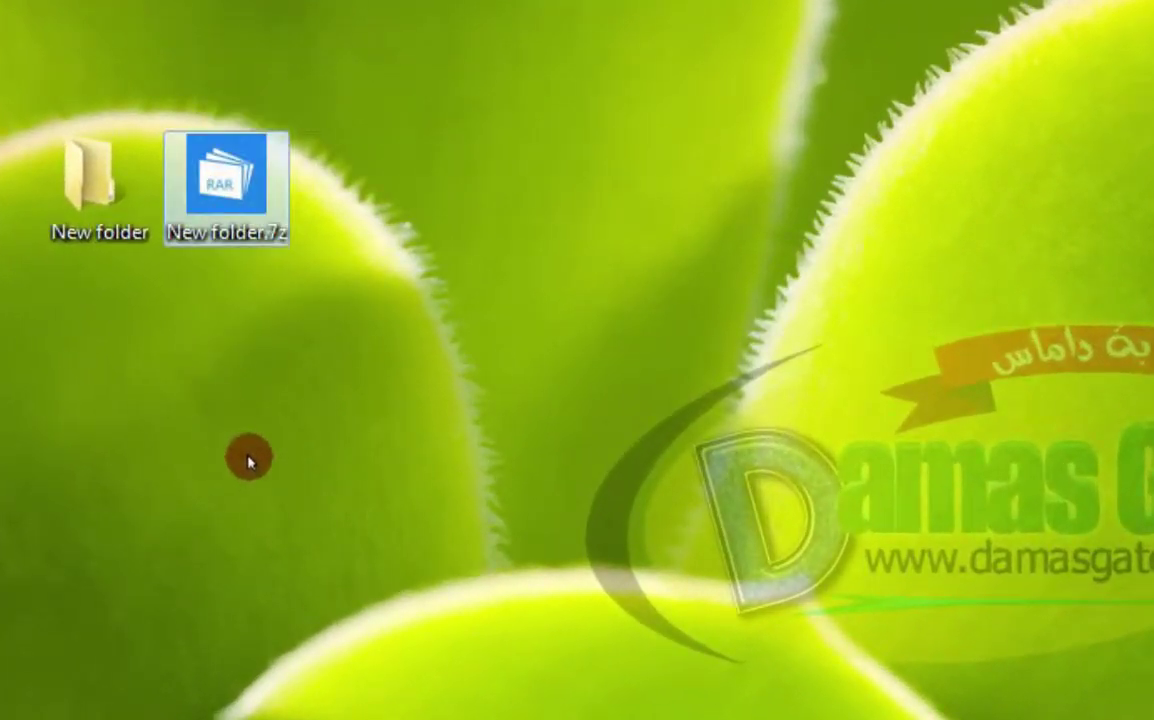
left_click(245, 455)
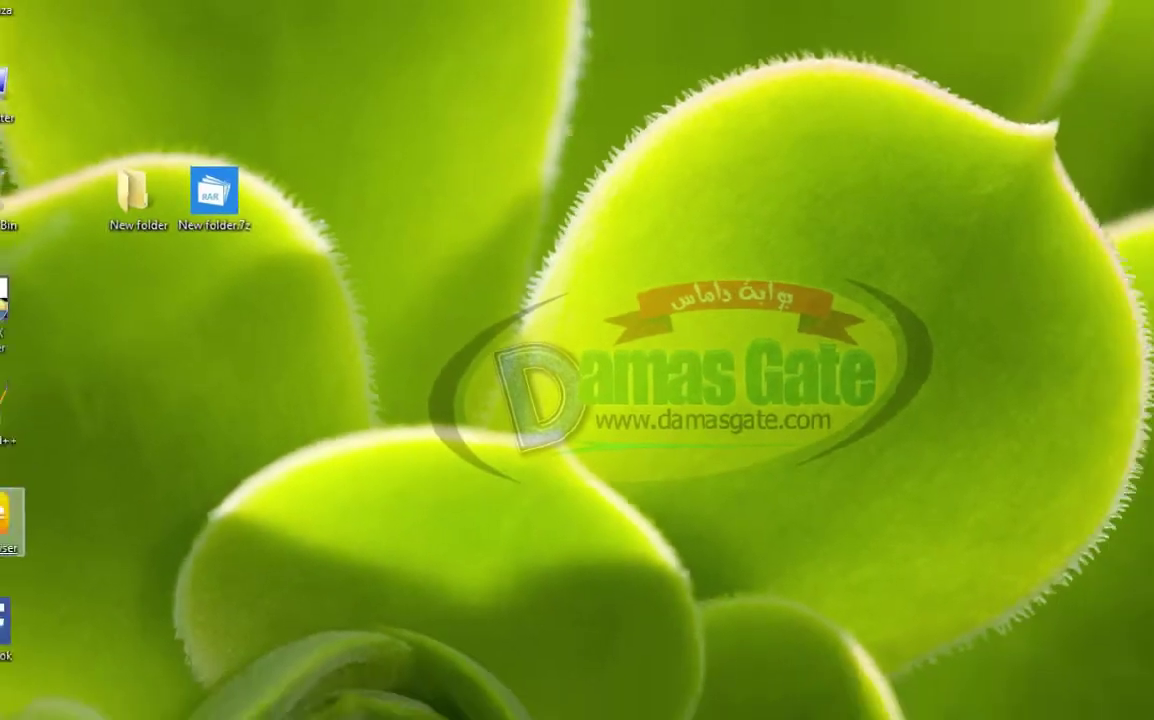
Step: Open the UC Browser shortcut in Resource Hacker and display its Version Info entry
right_click(4, 518)
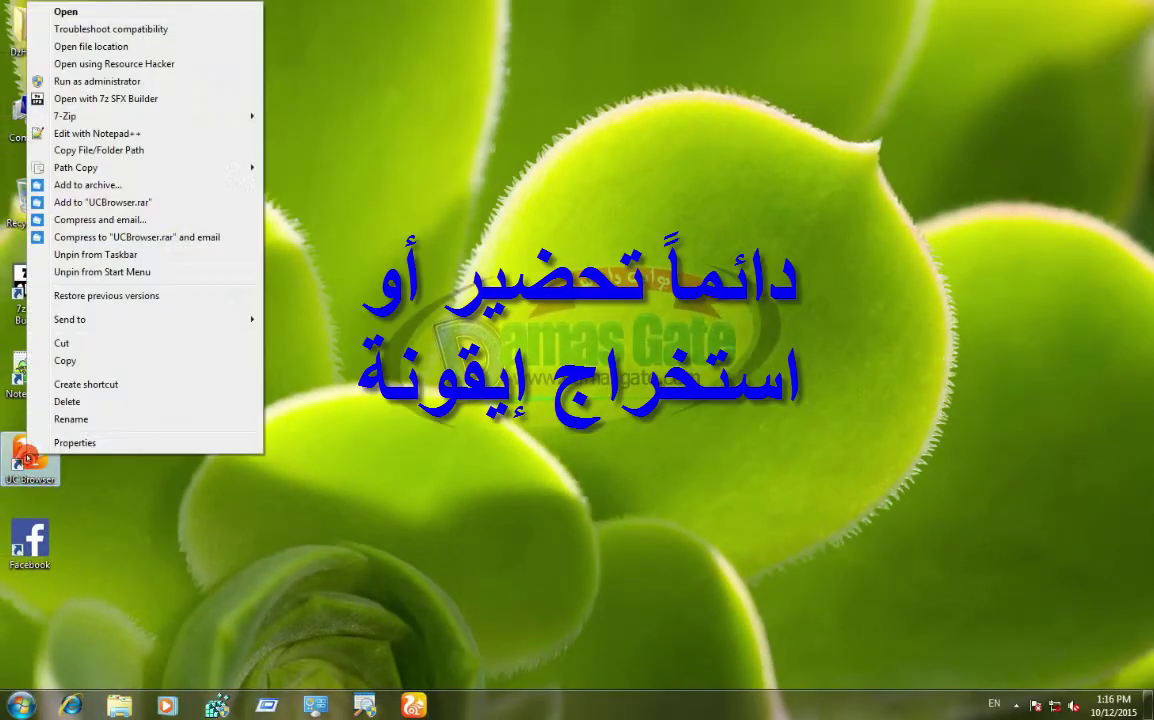
left_click(165, 63)
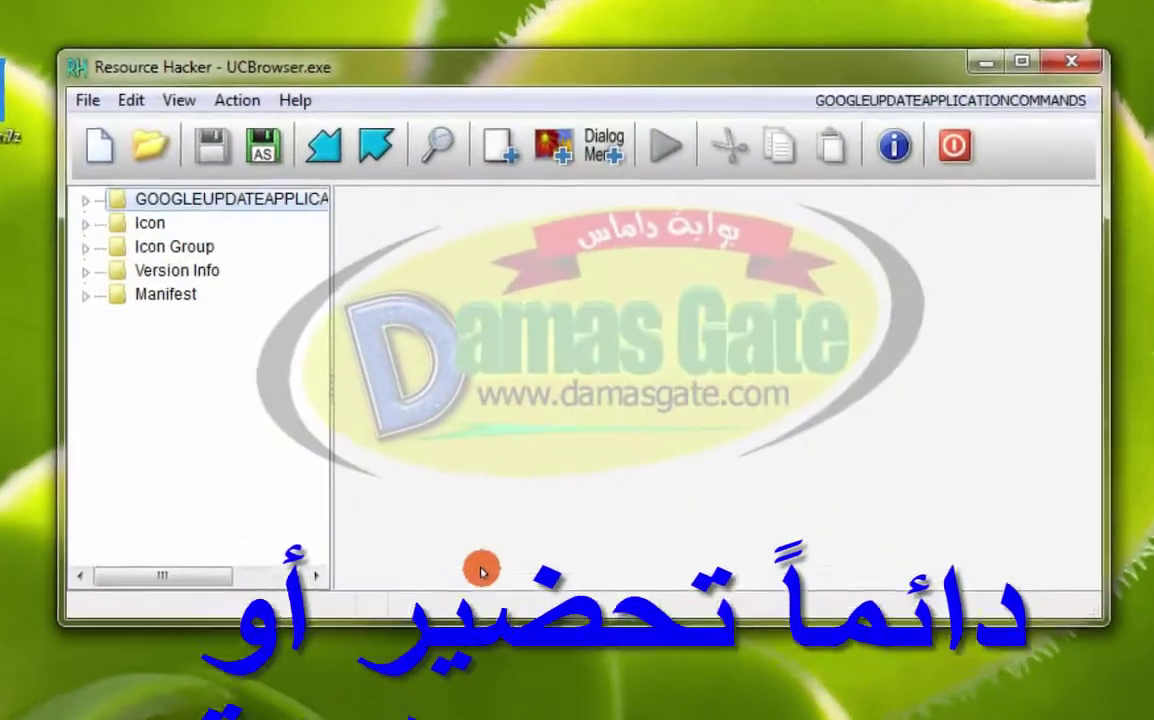
double_click(197, 272)
left_click(199, 294)
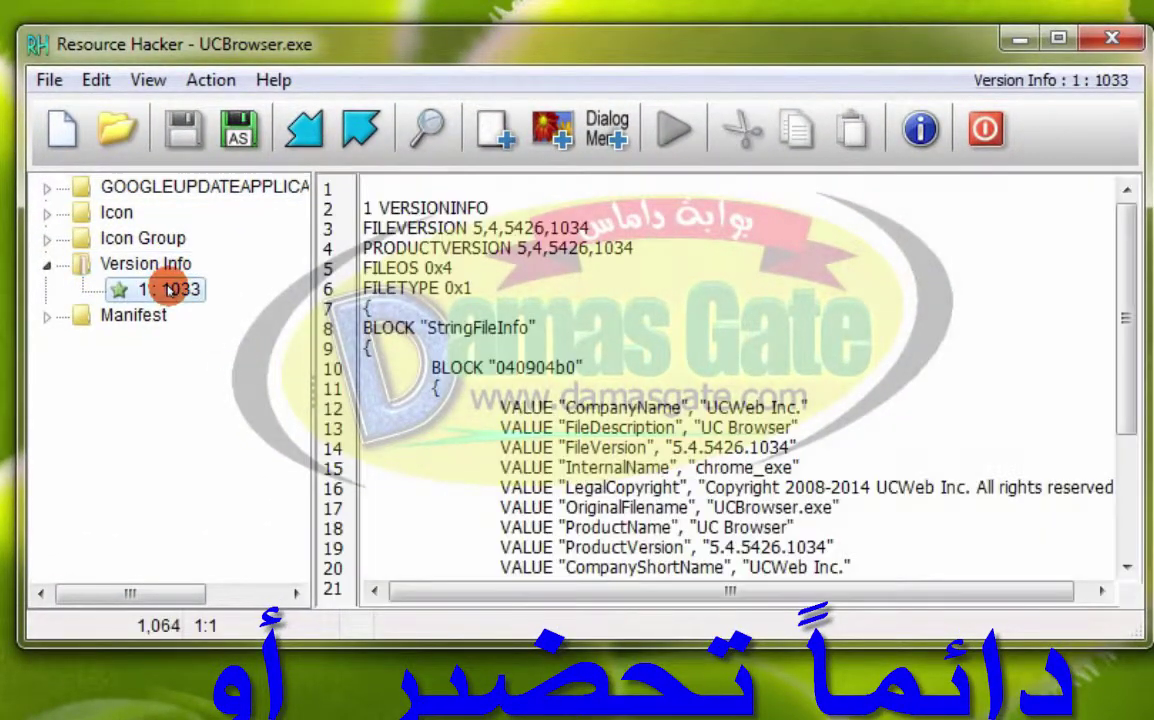
Step: Save the first Icon Group resource, IDR_MAINFRAME, to the desktop as an icon file named uc
double_click(145, 238)
left_click(158, 265)
right_click(158, 268)
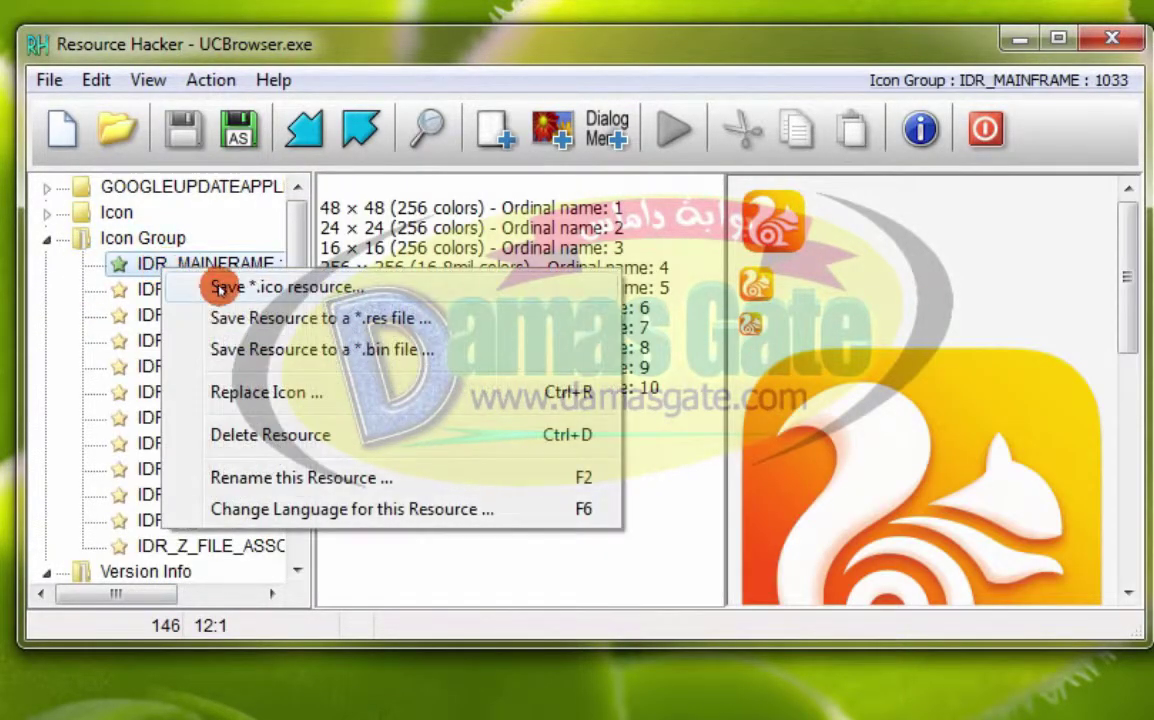
left_click(227, 286)
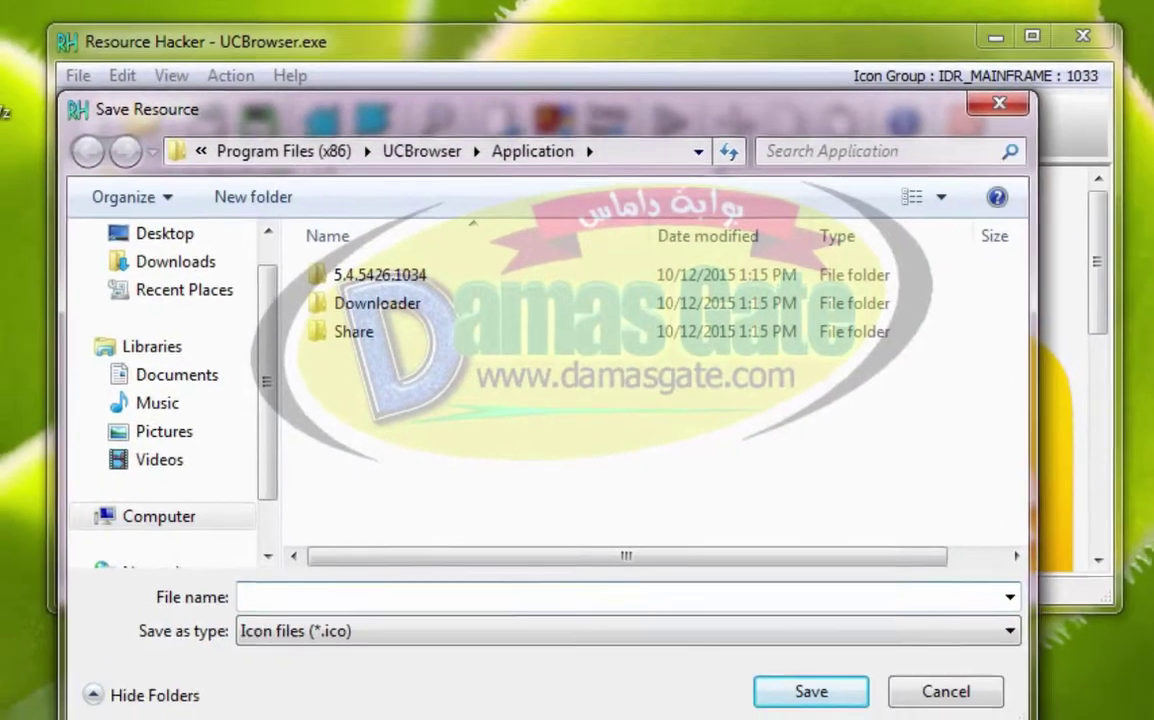
type("uc")
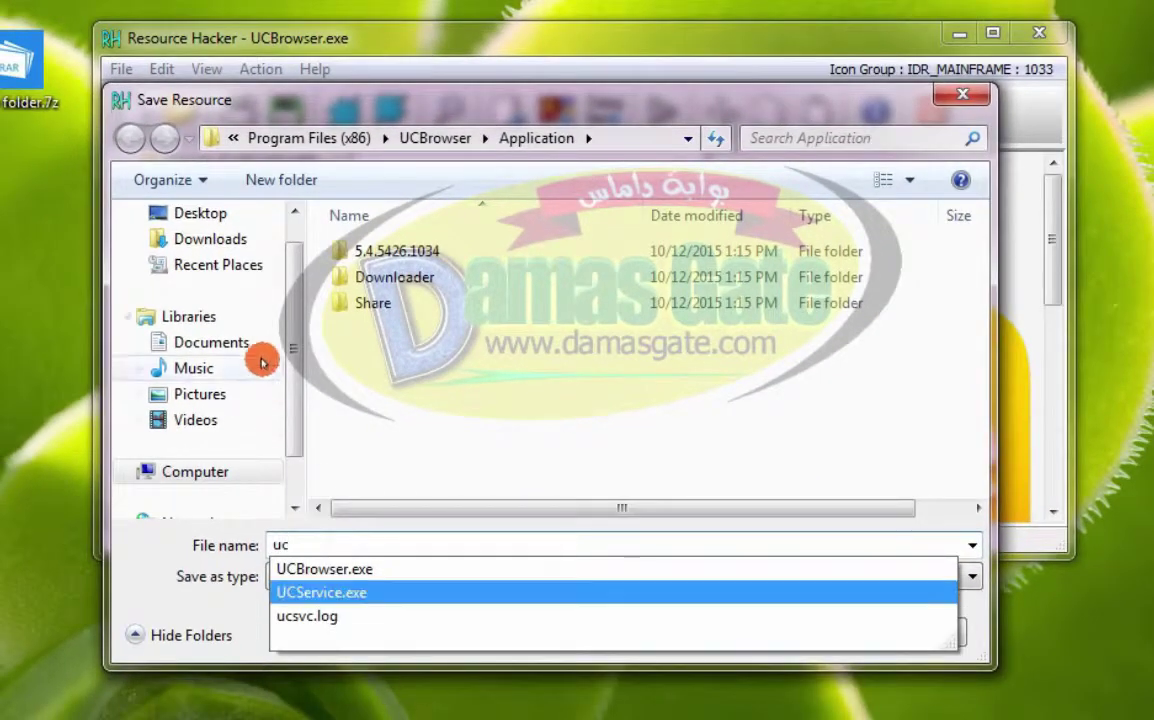
left_click(190, 214)
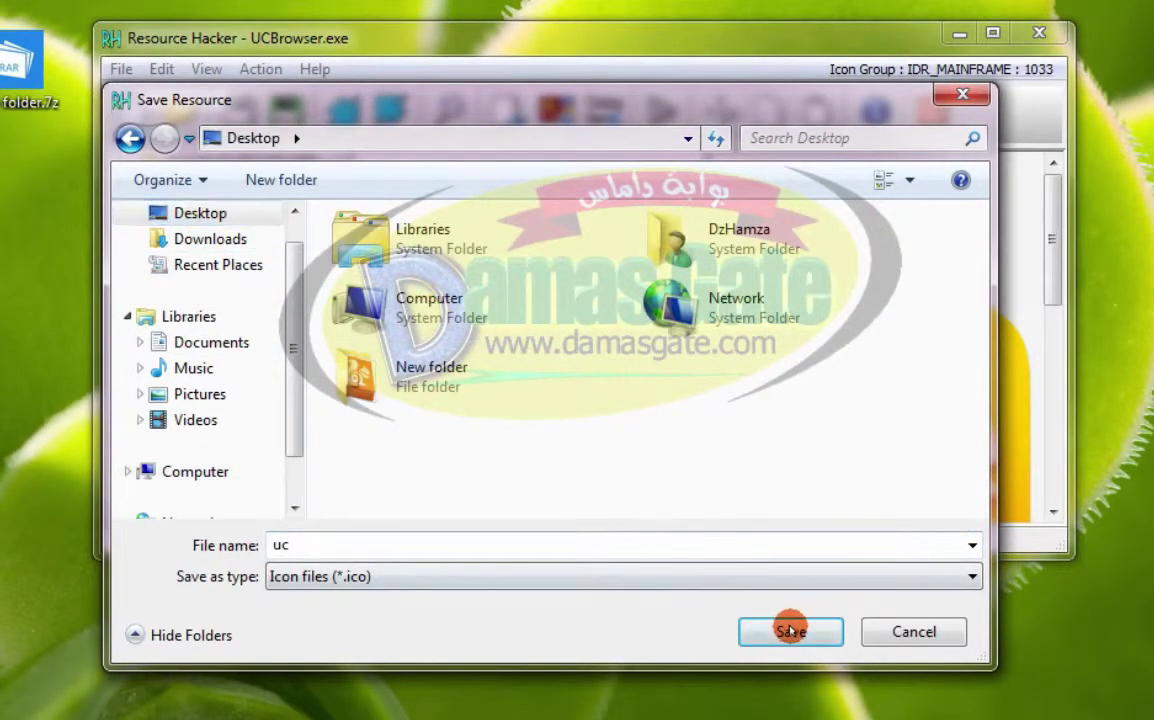
left_click(790, 631)
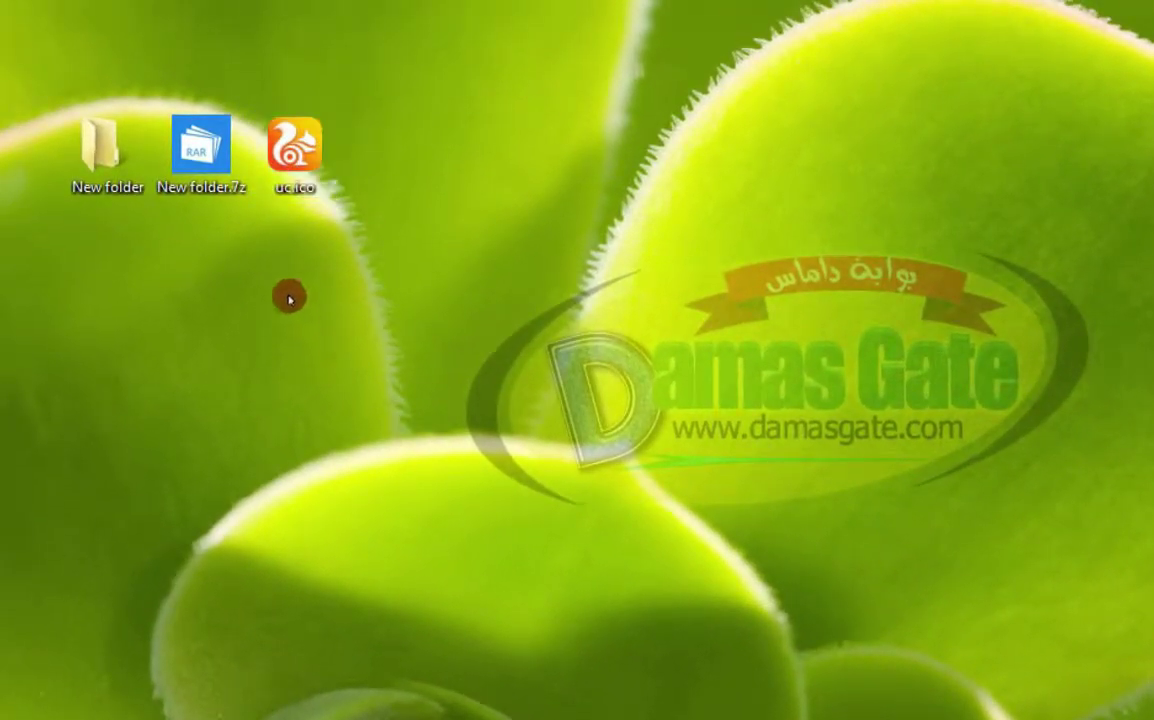
Step: Open New folder.7z with 7z SFX Builder and allow the program to make changes
right_click(197, 163)
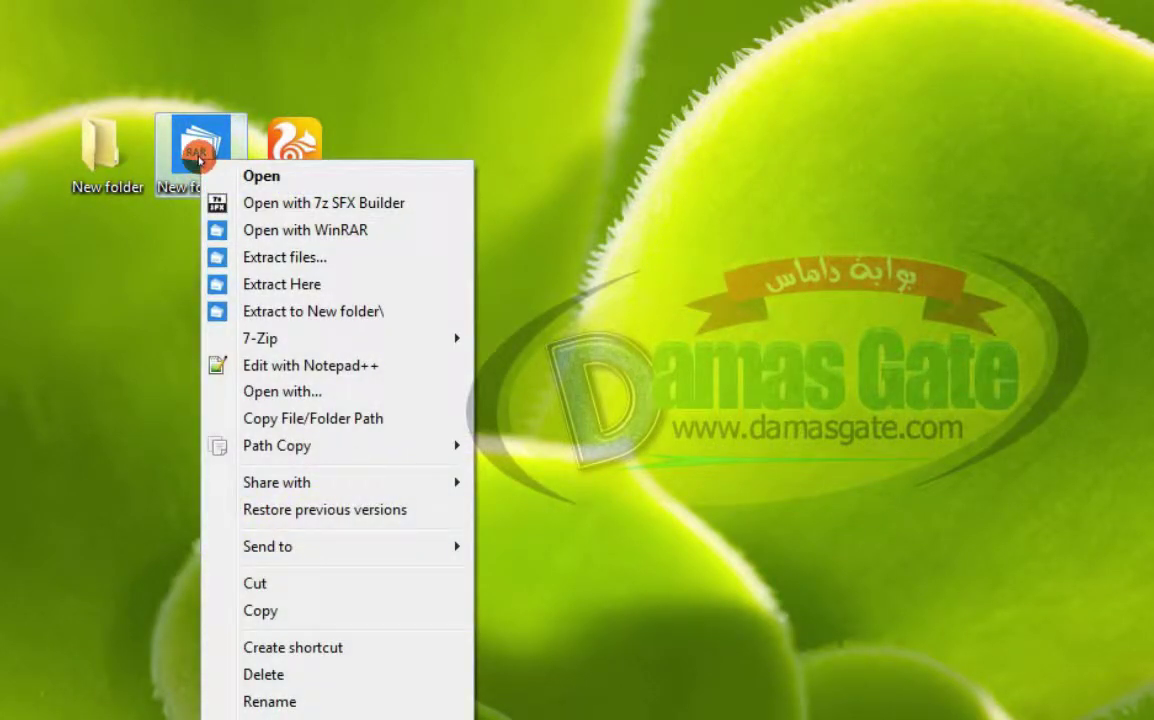
left_click(403, 206)
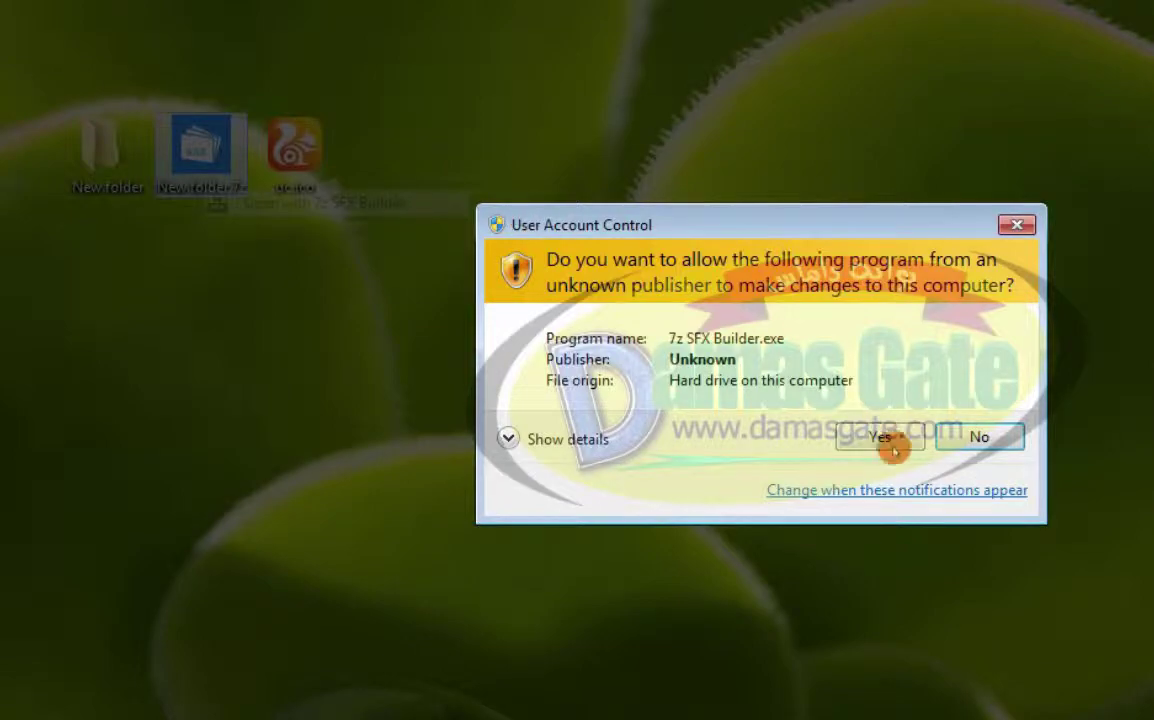
left_click(880, 438)
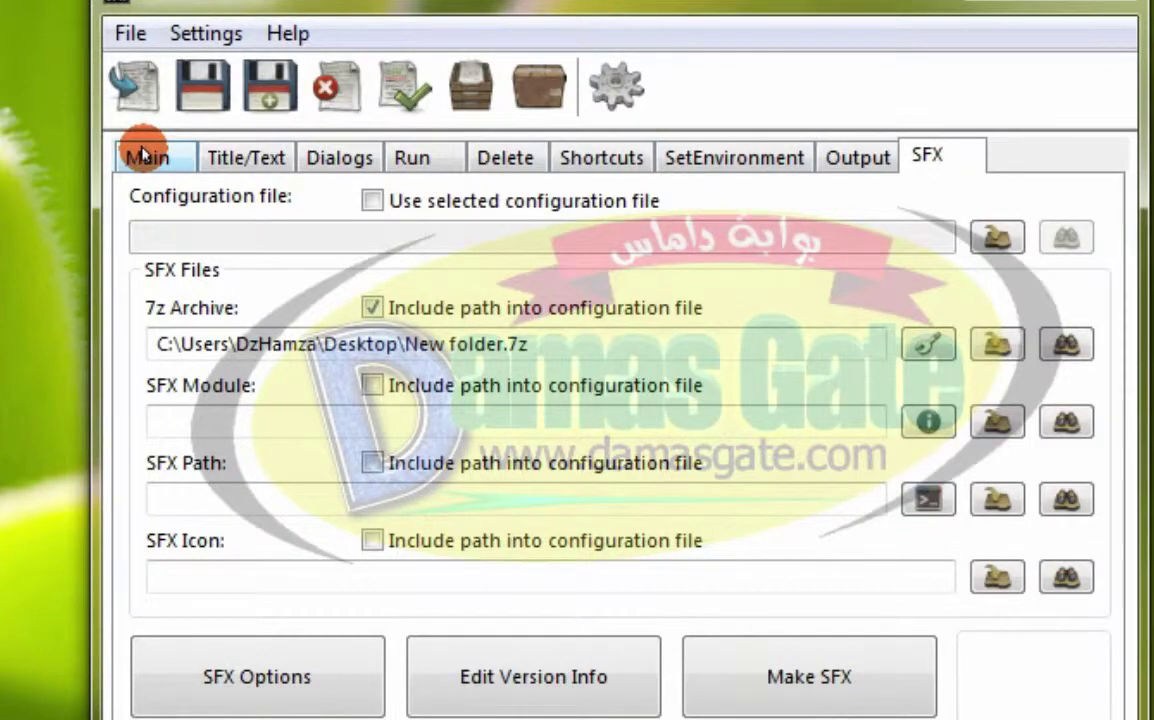
Step: Set the GUI mode to Hide all GUI window and enable TempMode for extraction
left_click(143, 155)
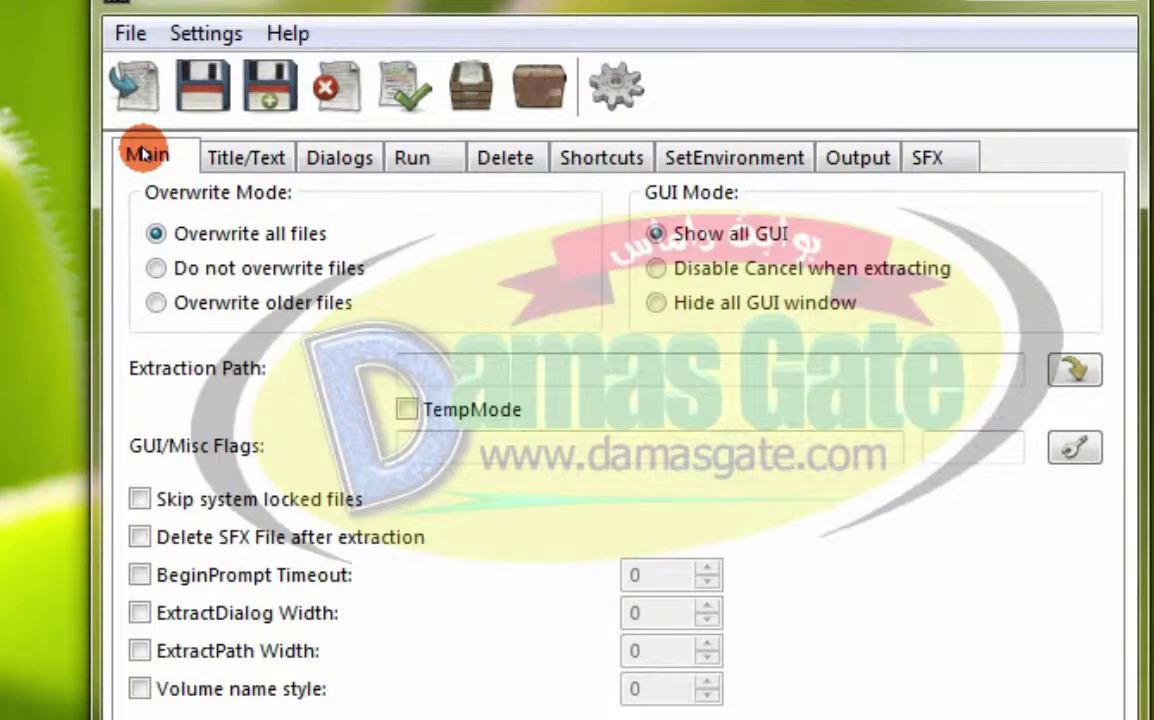
left_click(668, 304)
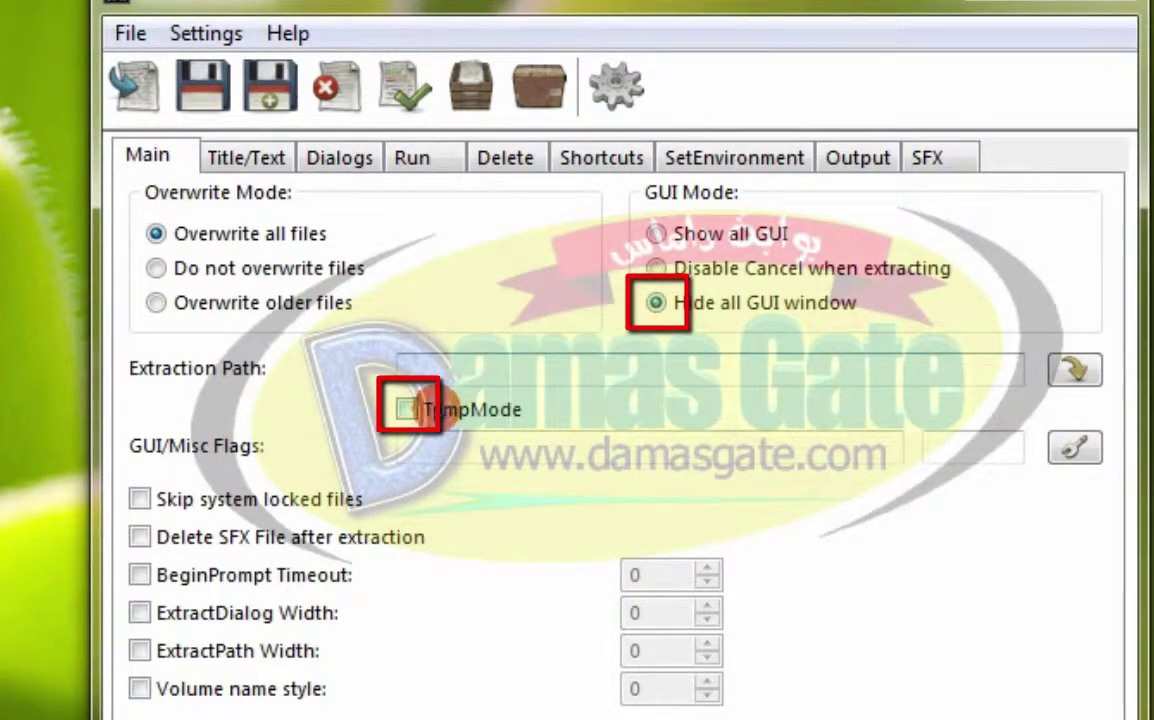
left_click(425, 409)
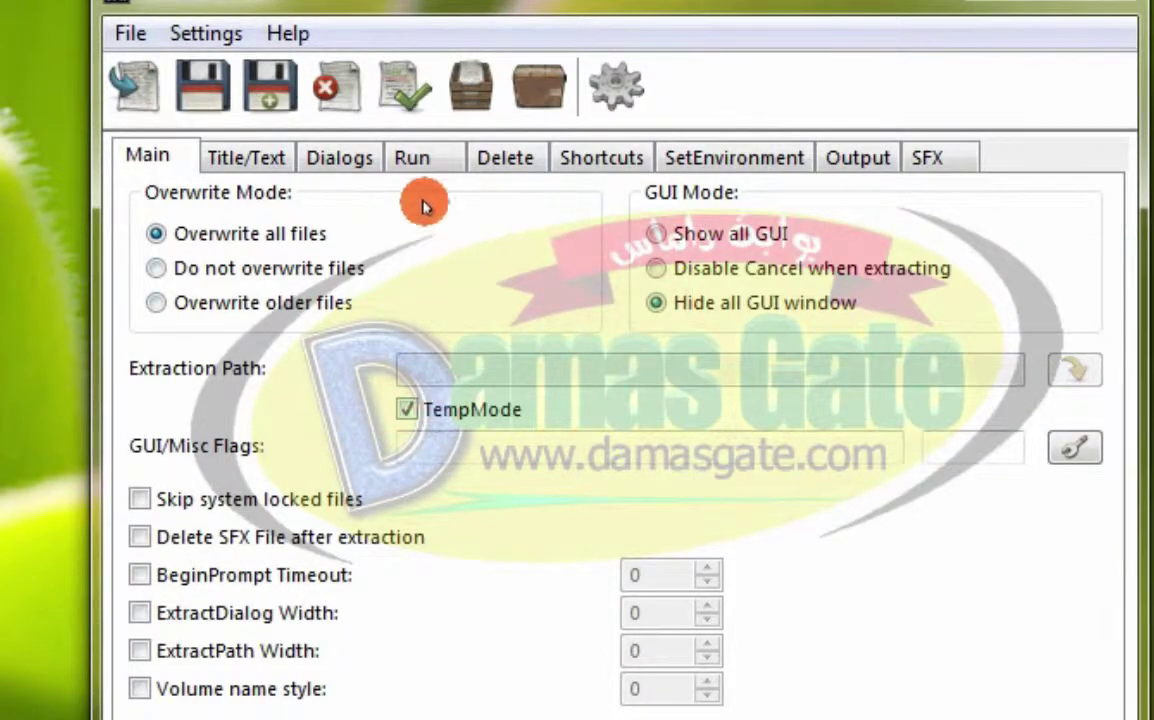
Step: Start an entry for a program to run after extraction and copy the UCBrowser installer's full file name, including .exe
left_click(414, 157)
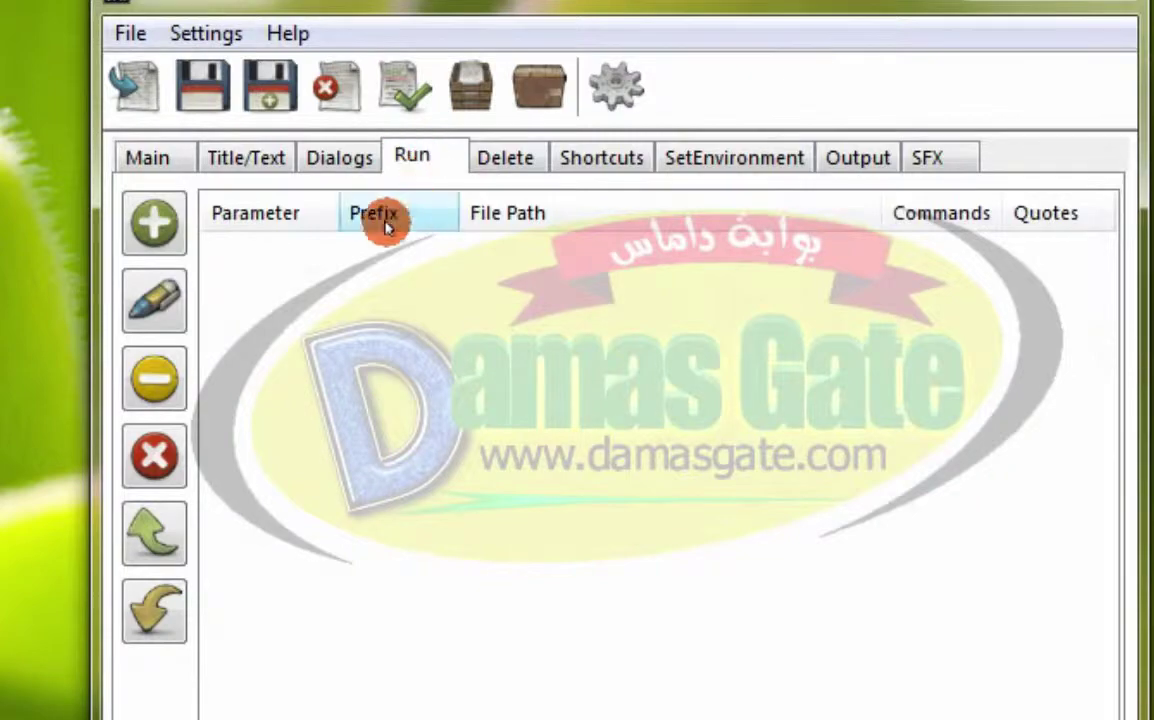
left_click(154, 222)
left_click_drag(402, 224, 425, 343)
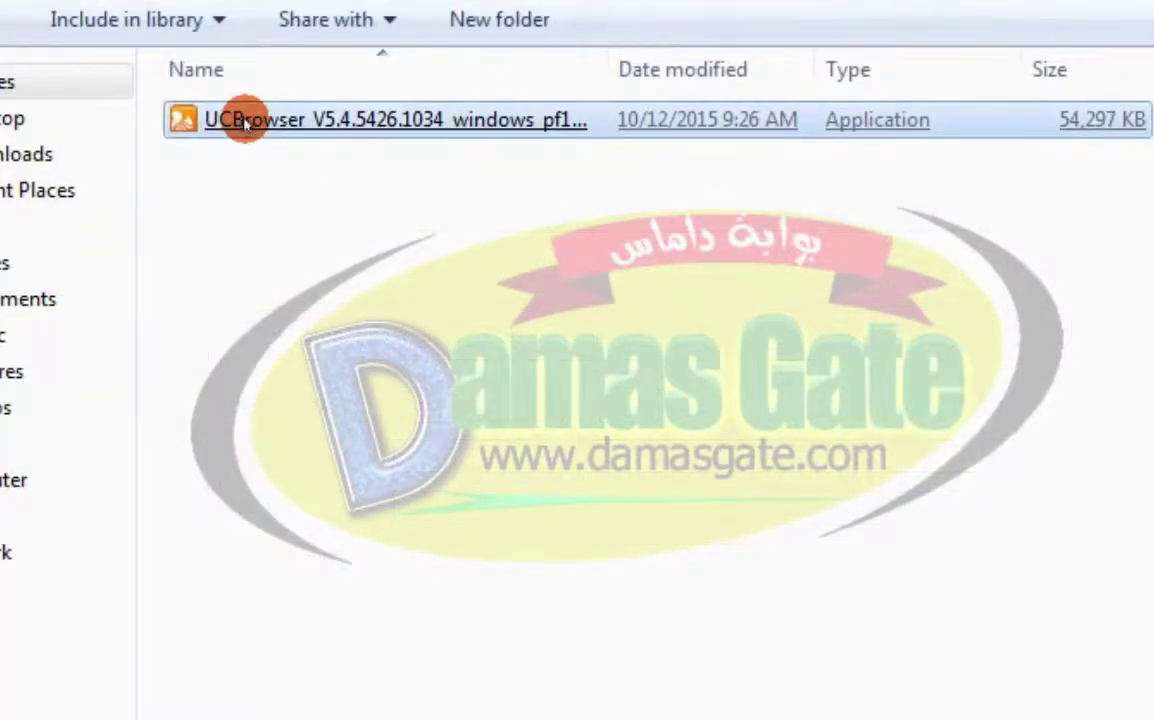
right_click(240, 121)
key("m")
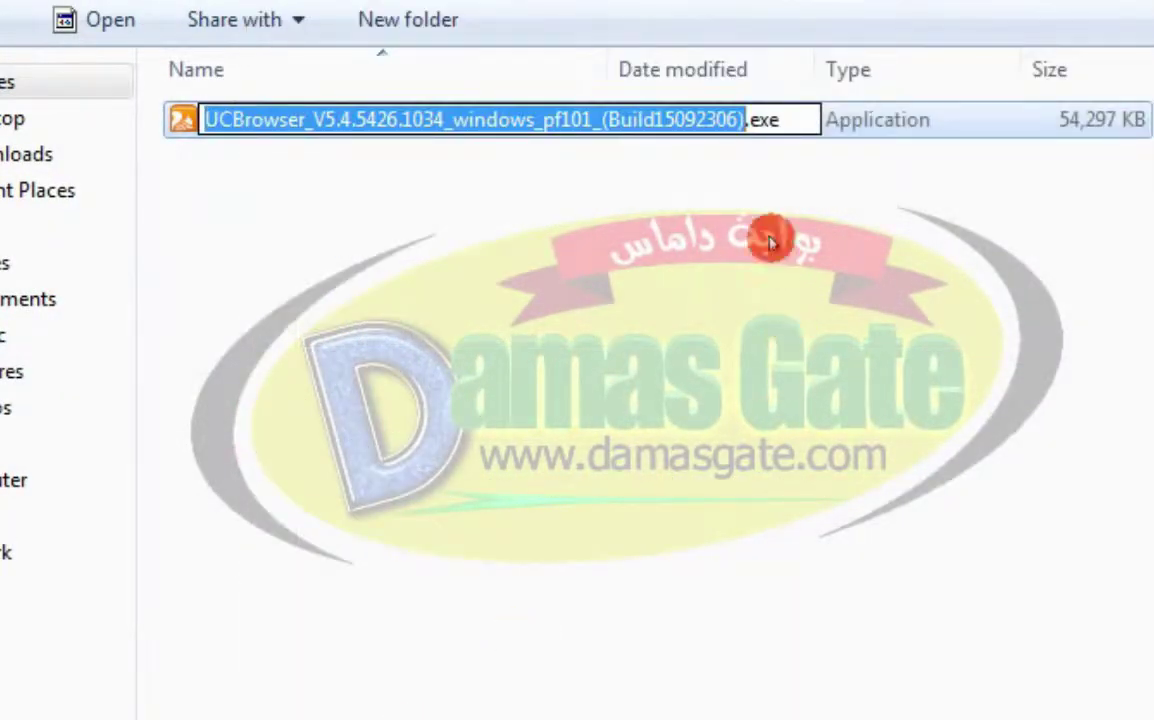
left_click(797, 122)
left_click_drag(797, 122, 175, 124)
right_click(258, 119)
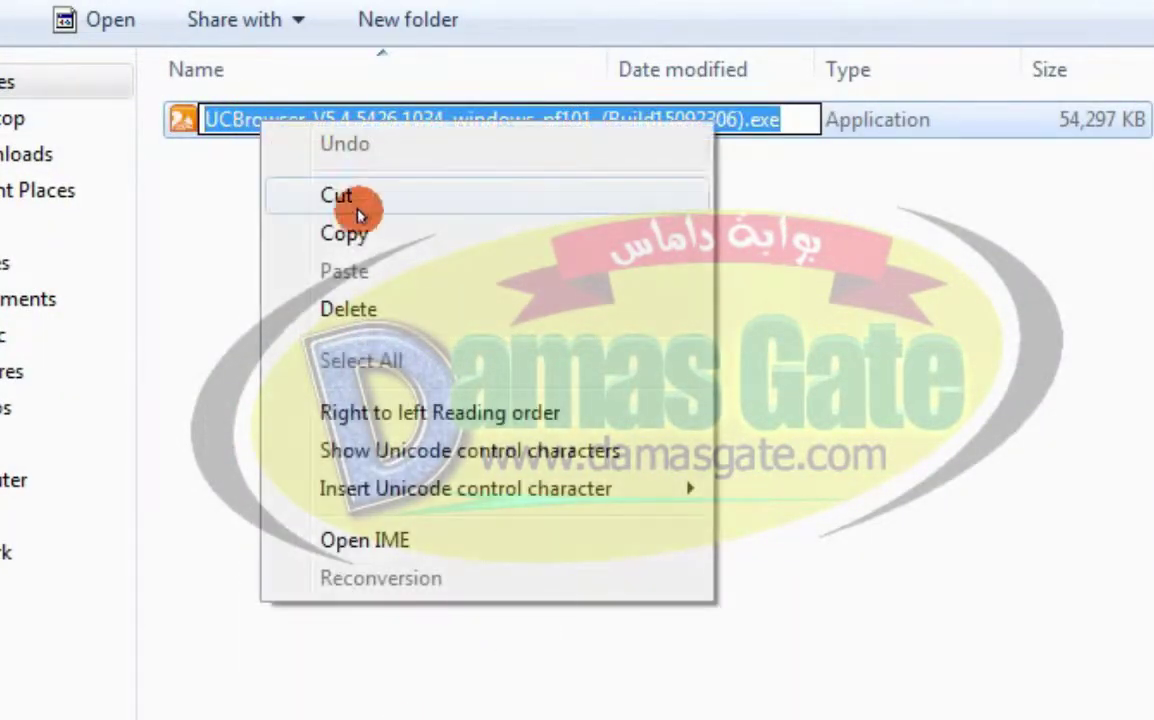
left_click(386, 237)
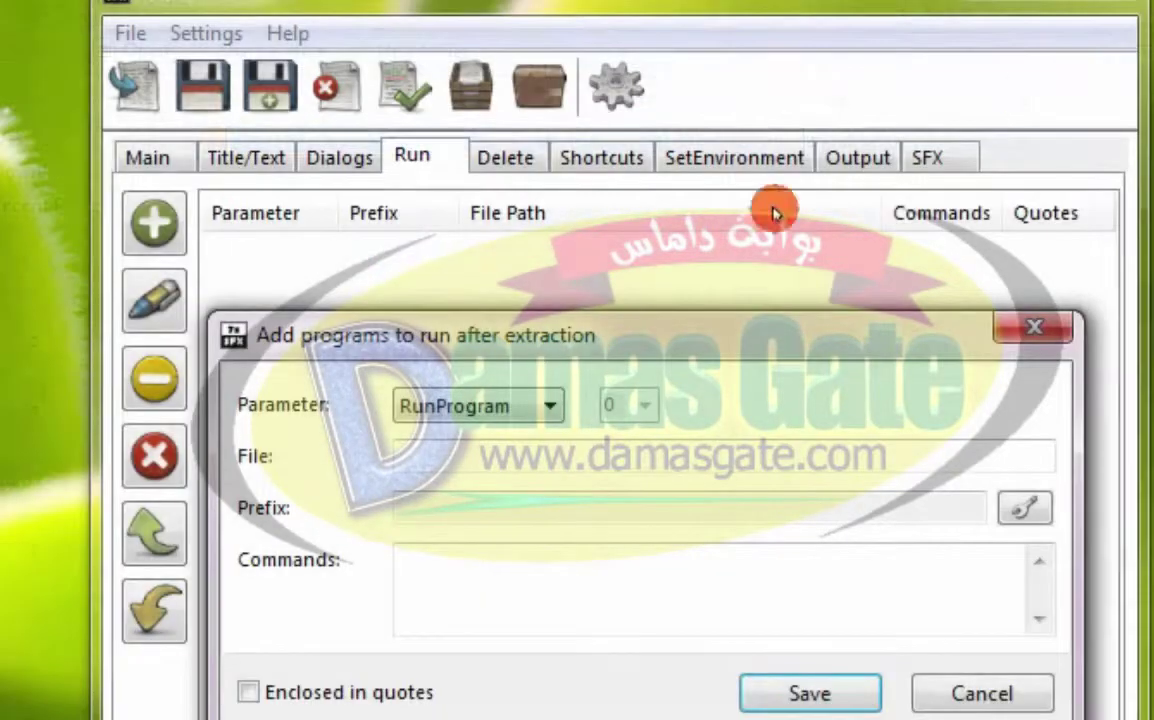
Step: Paste the copied UCBrowser installer name as the file to run, give it the command /s, and save the entry
left_click(575, 458)
right_click(578, 460)
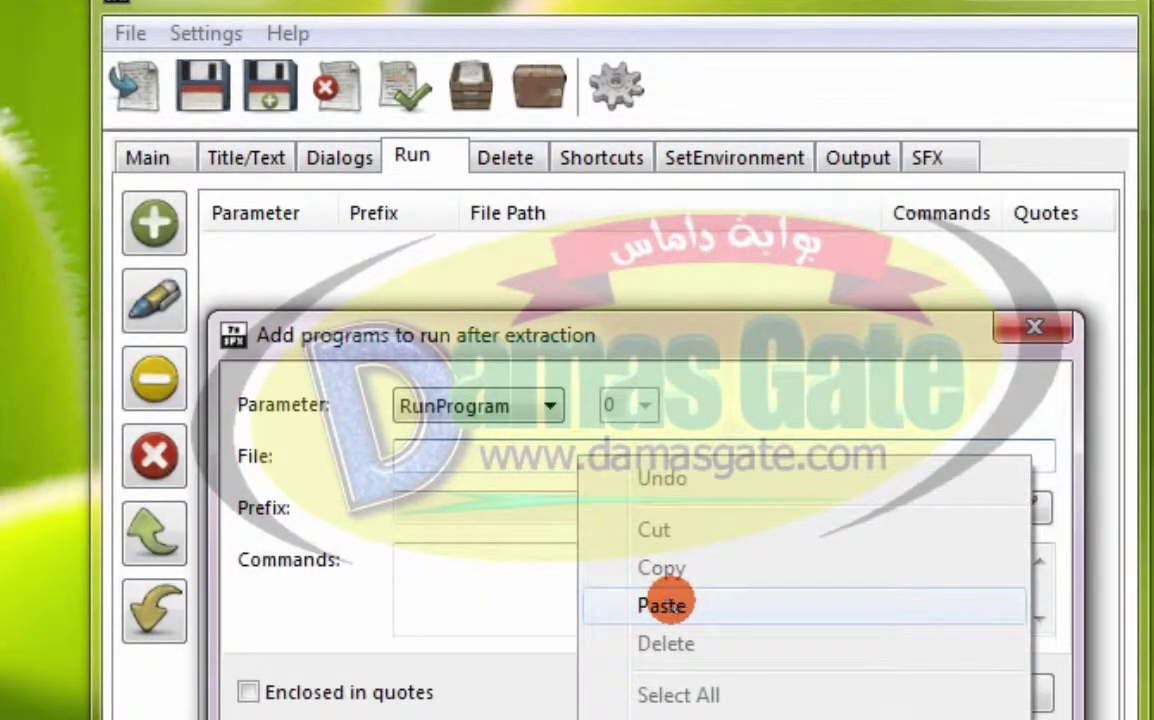
left_click(665, 605)
left_click(585, 562)
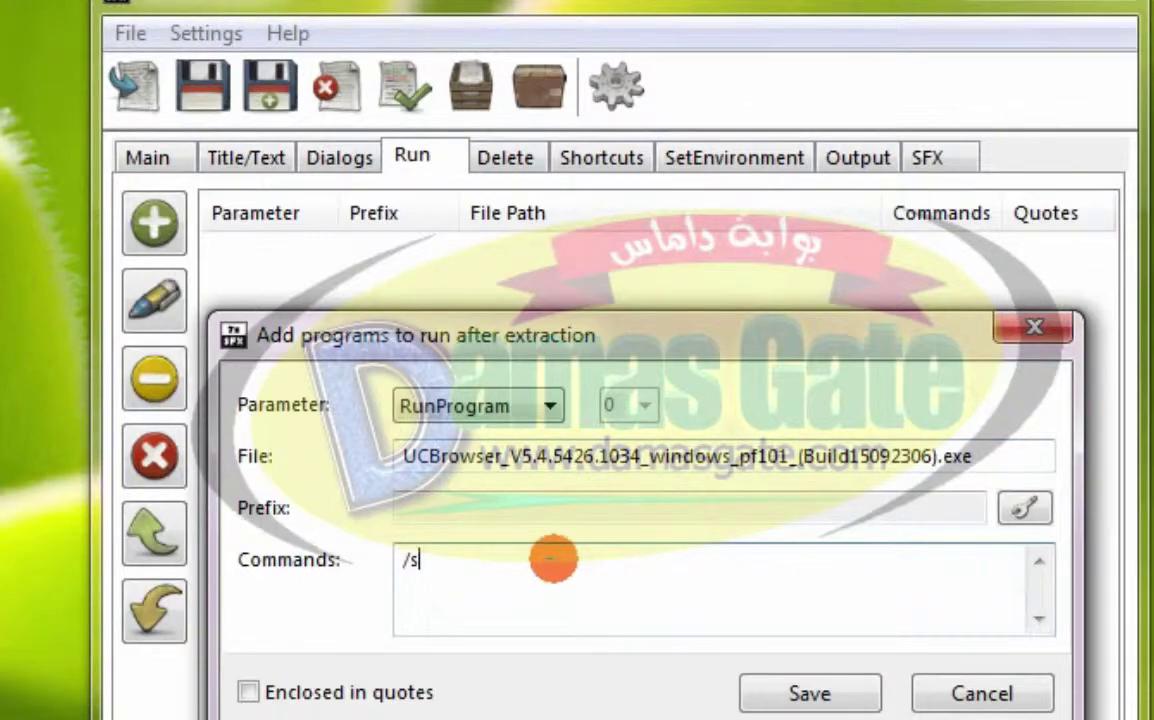
left_click(793, 690)
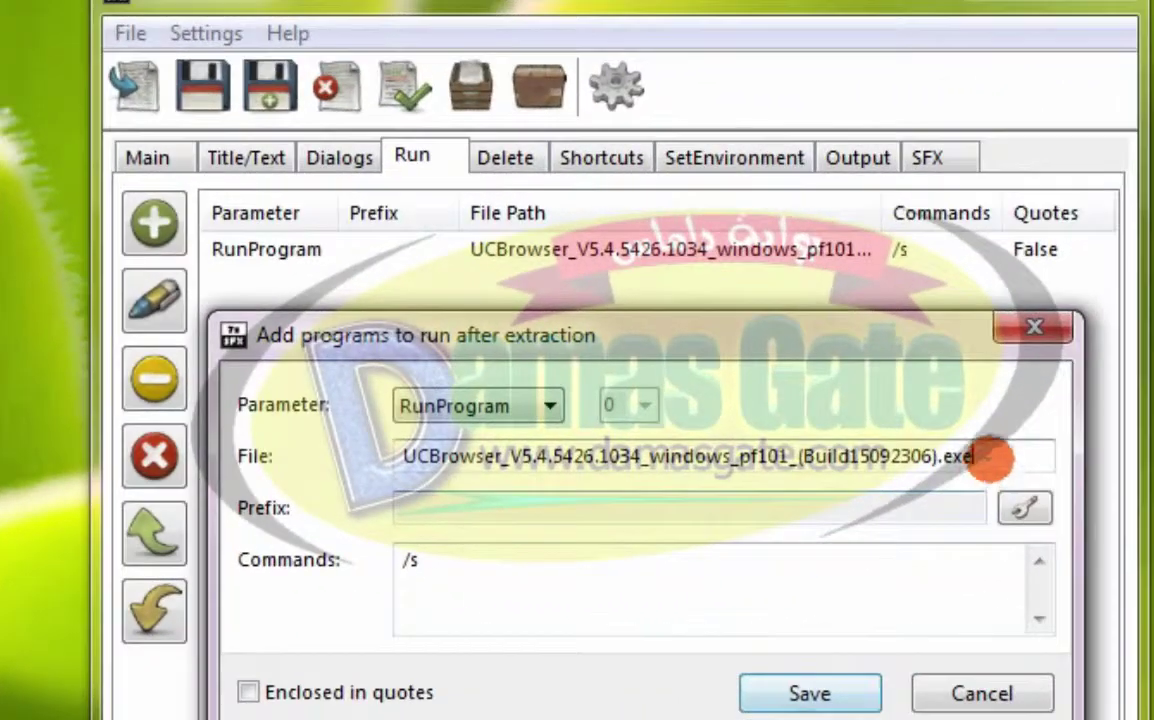
Step: Add a second RunProgram entry for TASKKILL with the commands /F /IM UCBrowser.exe, copying the executable's name from its program folder
left_click_drag(1115, 456, 335, 475)
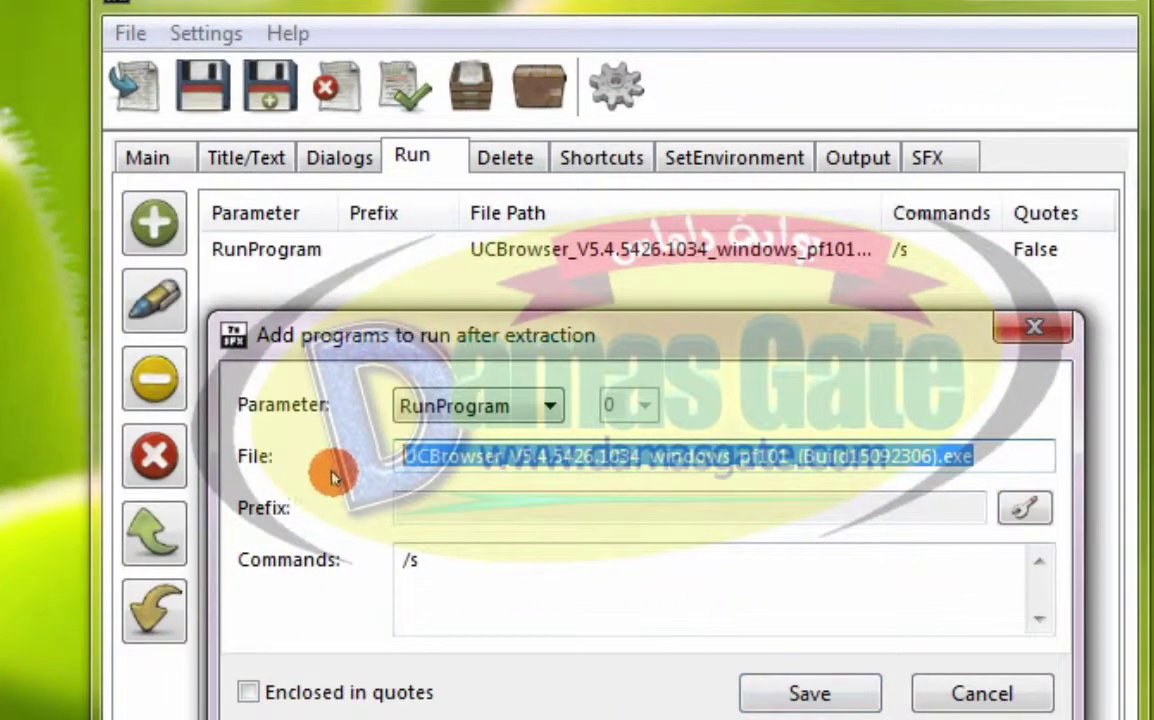
type("TASKKILL")
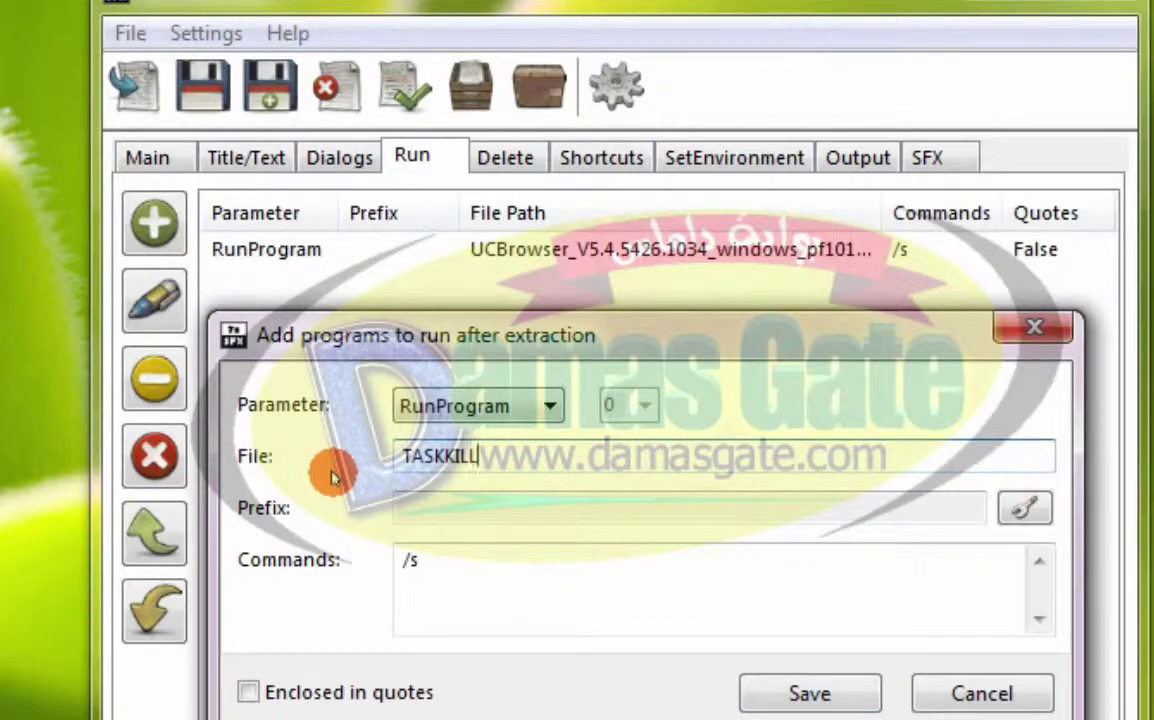
key("Tab")
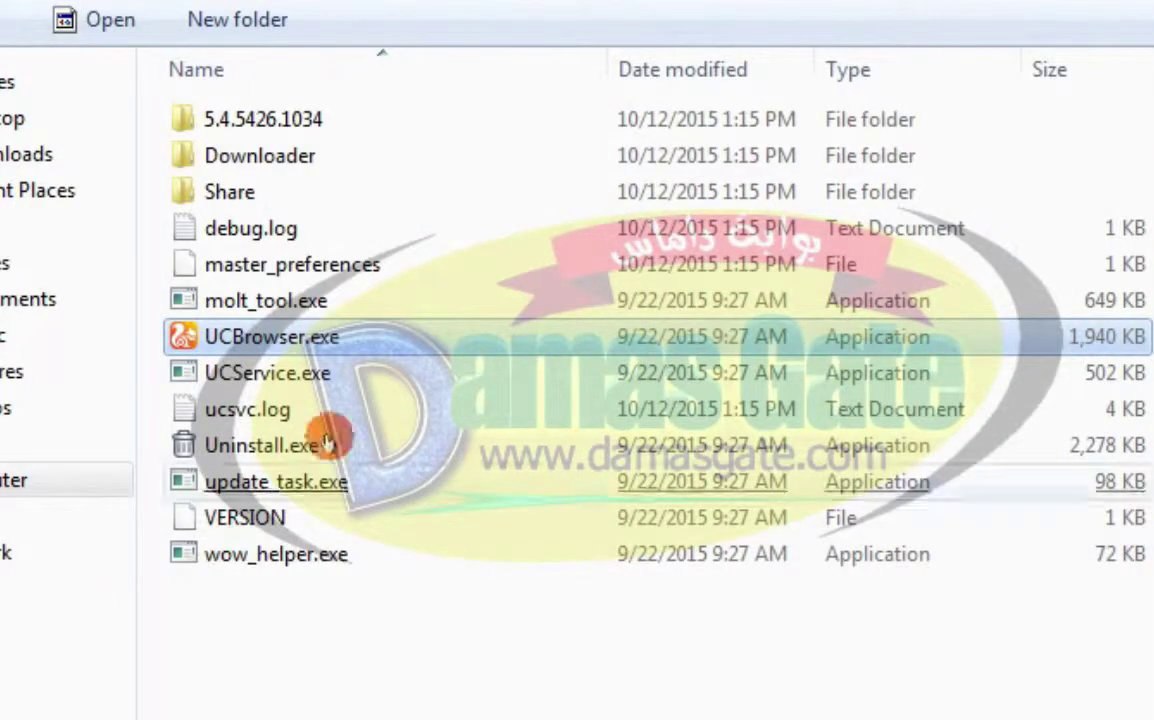
right_click(318, 337)
mouse_move(747, 525)
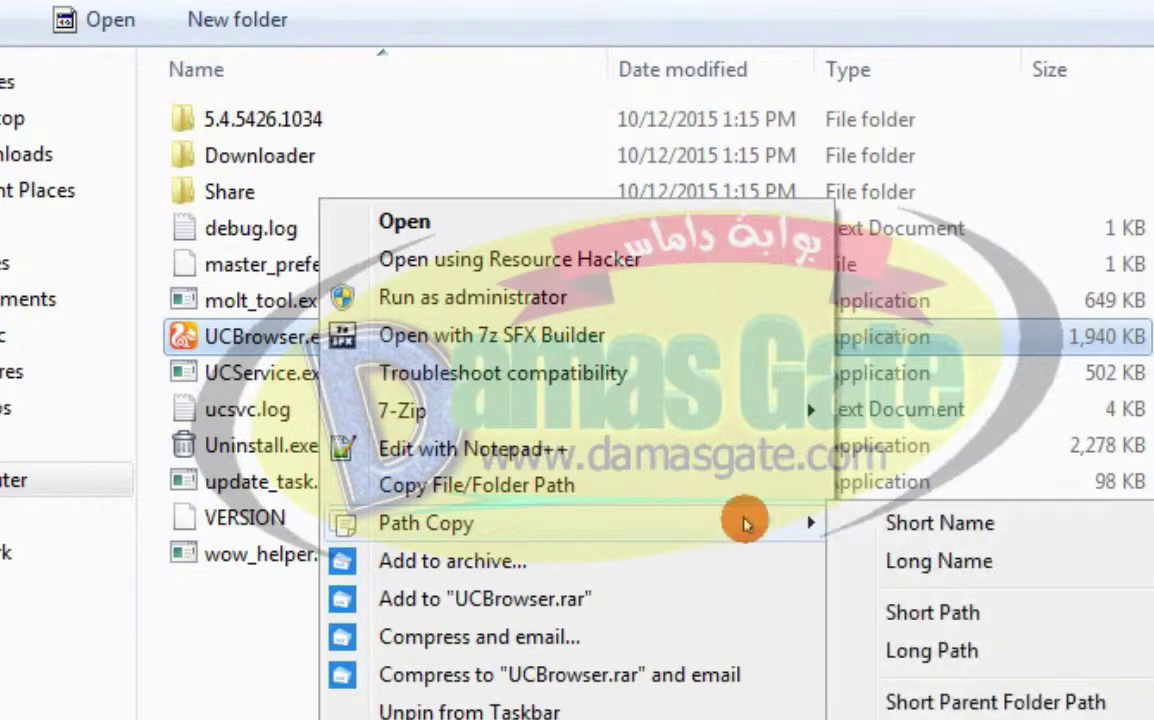
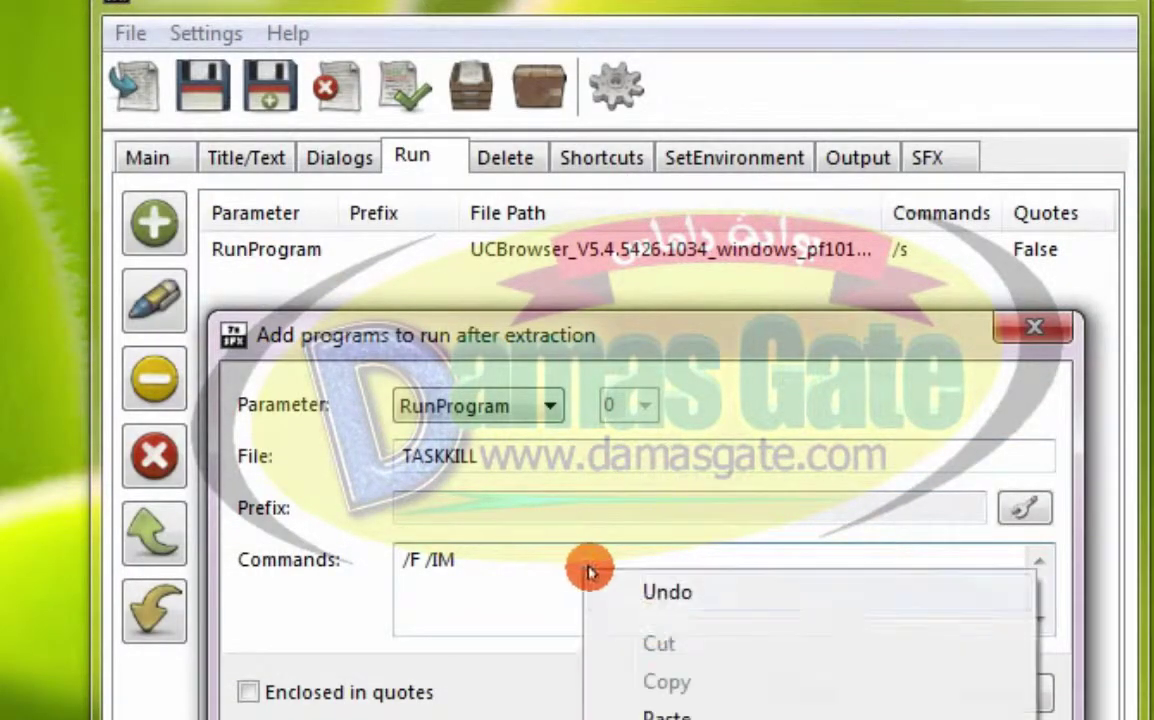
left_click(700, 714)
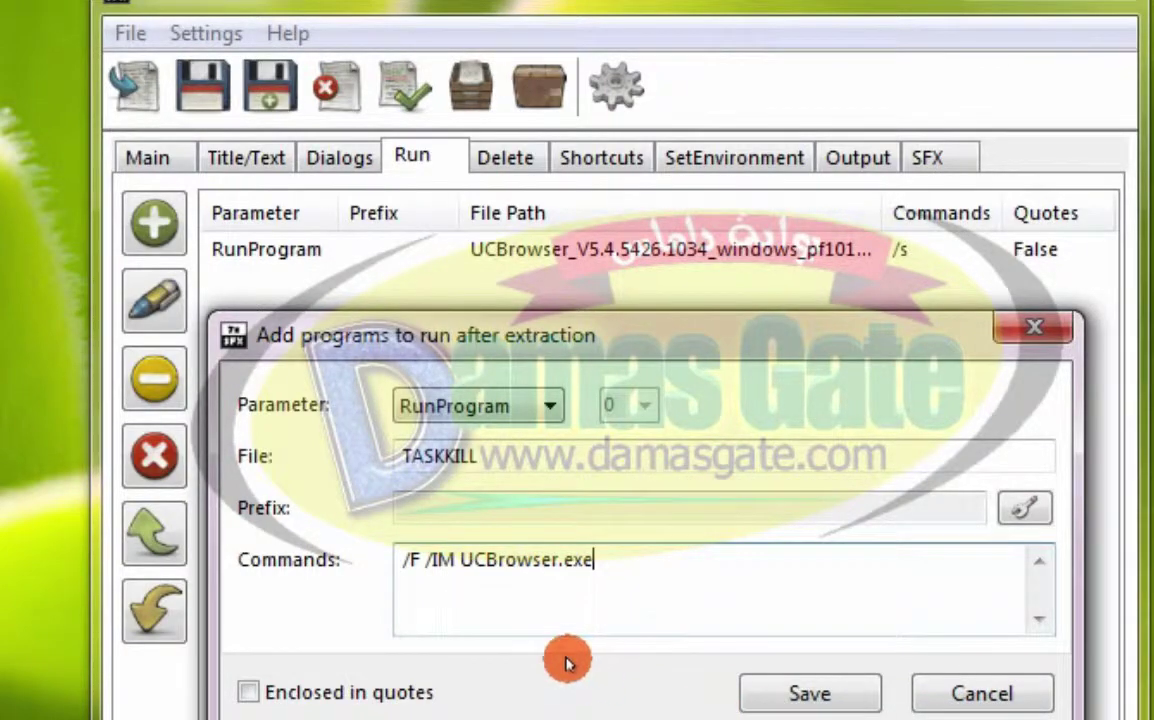
left_click(790, 697)
left_click(978, 693)
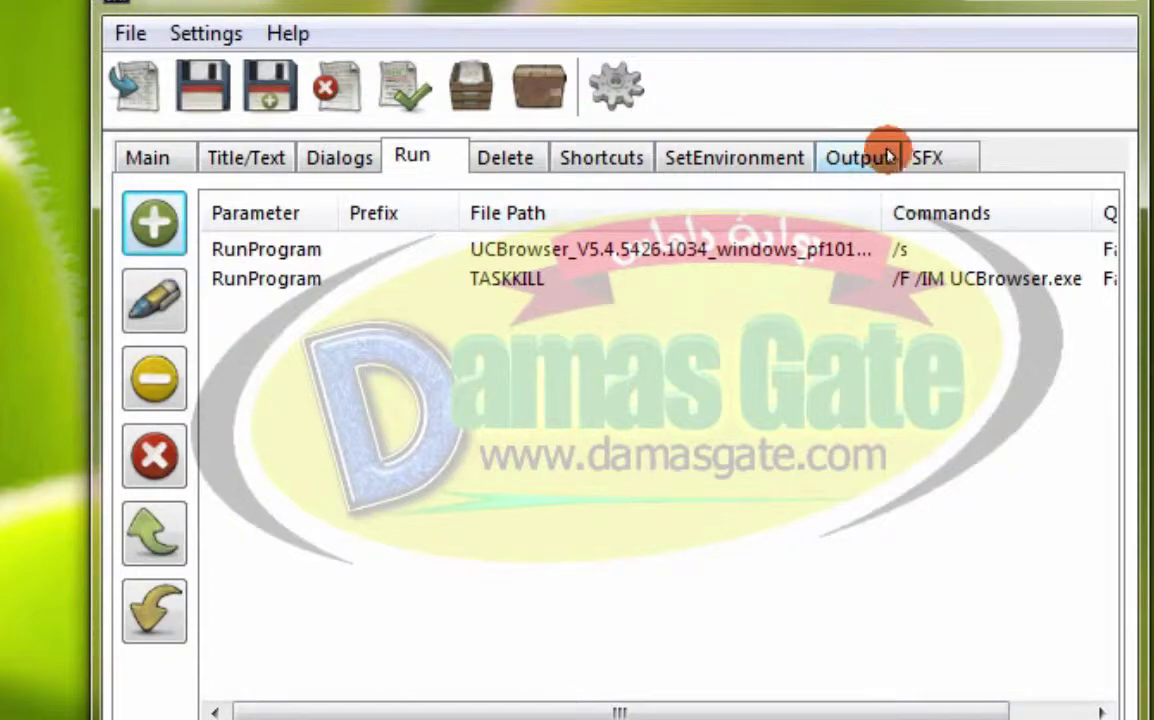
Step: Edit the TASKKILL entry to include the hidcon prefix, and save it
left_click(512, 280)
left_click(160, 308)
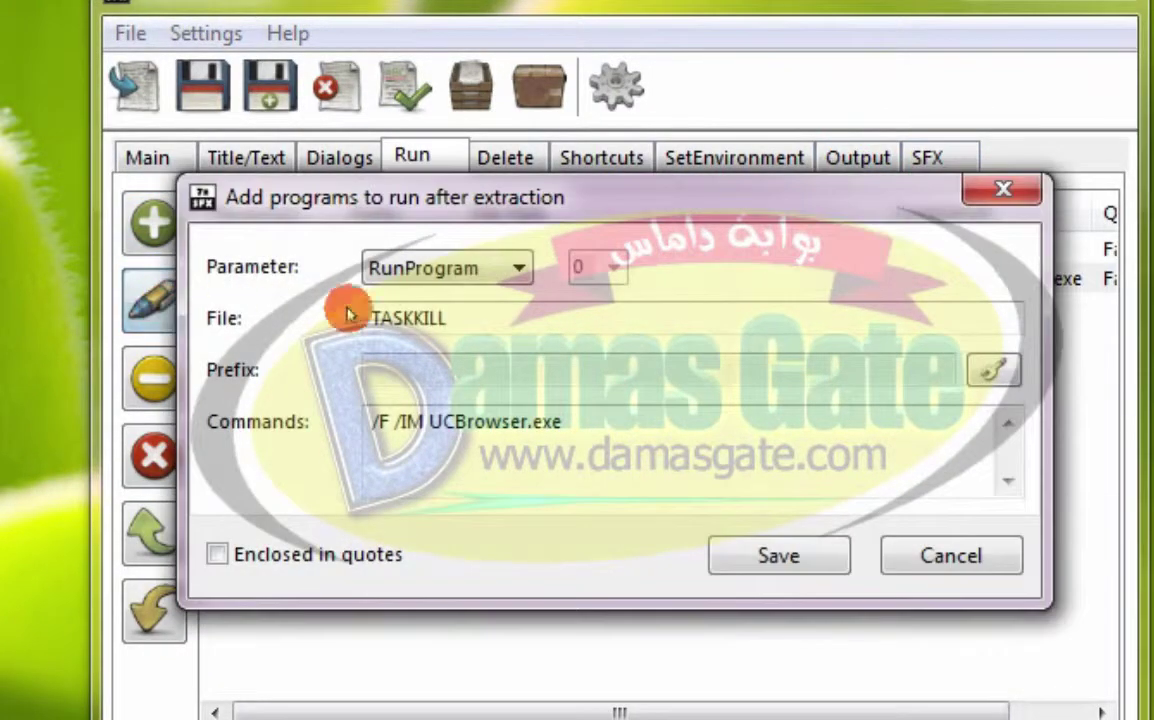
left_click(995, 372)
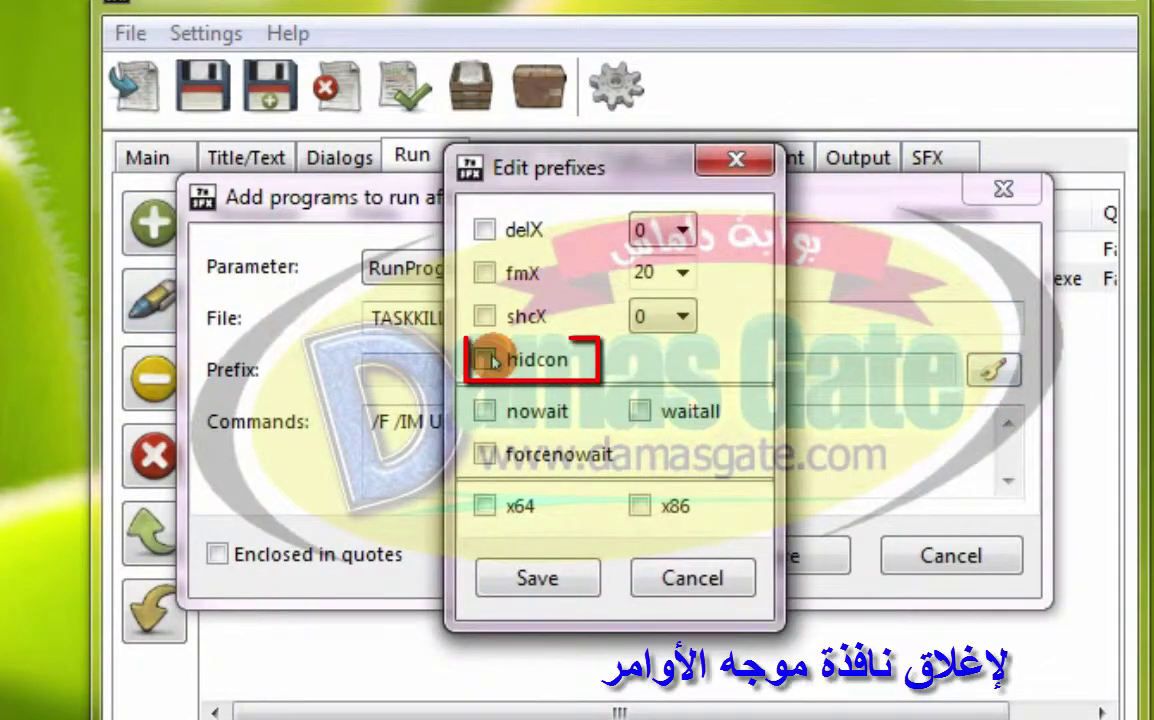
left_click(535, 580)
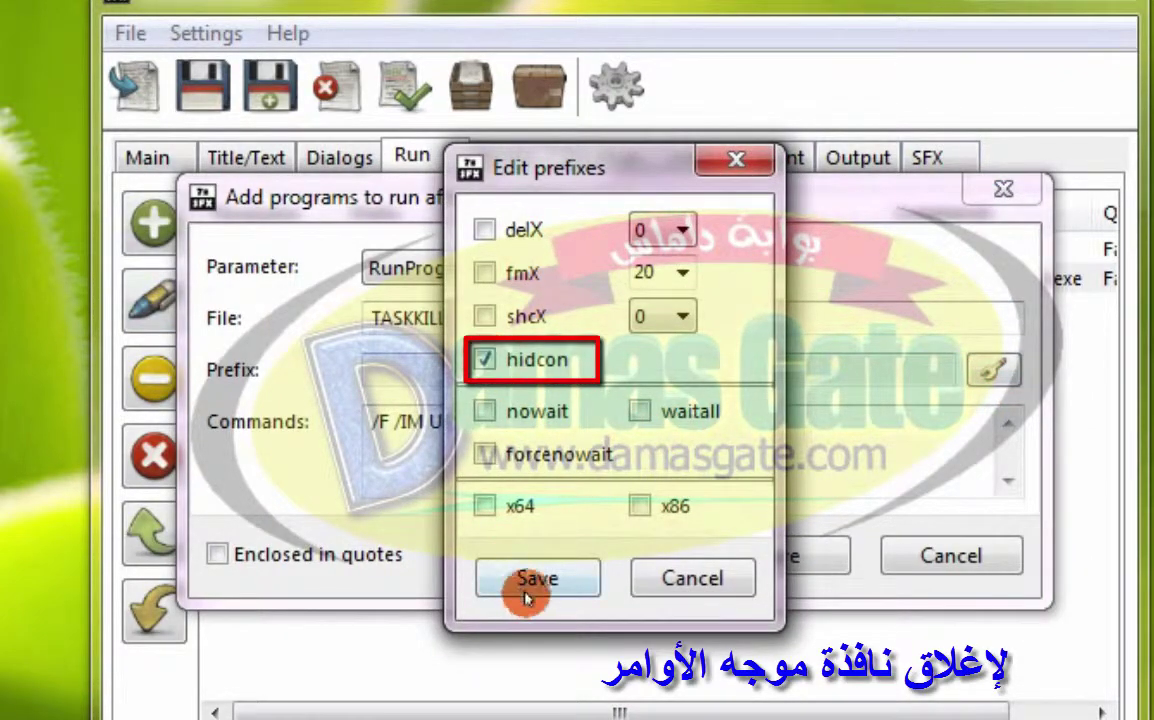
left_click(779, 557)
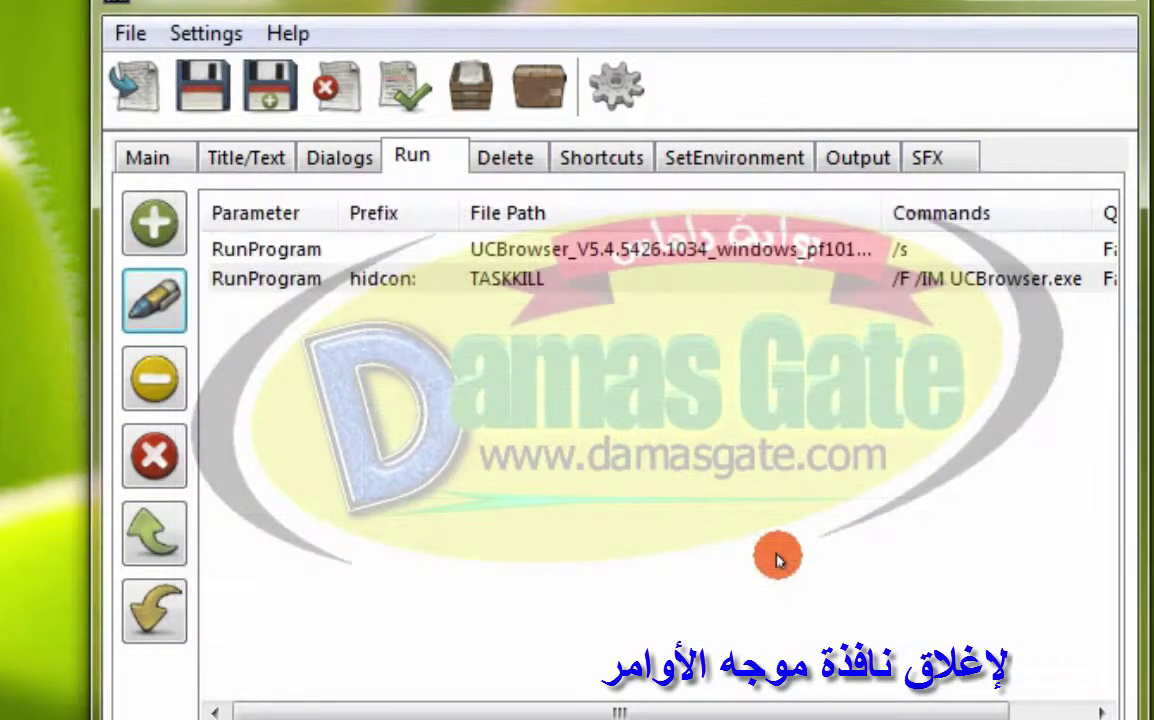
Step: Configure the SFX options to use the 7zsd_All module and compress it with UPX
left_click(940, 157)
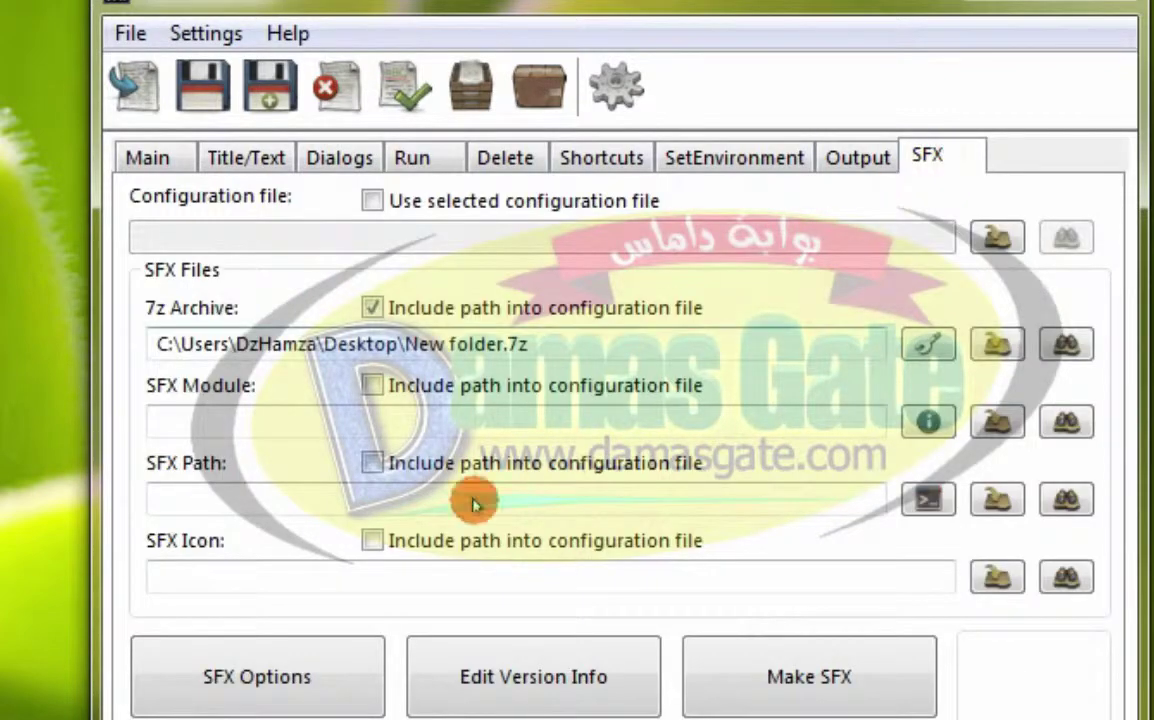
left_click(245, 690)
left_click(262, 311)
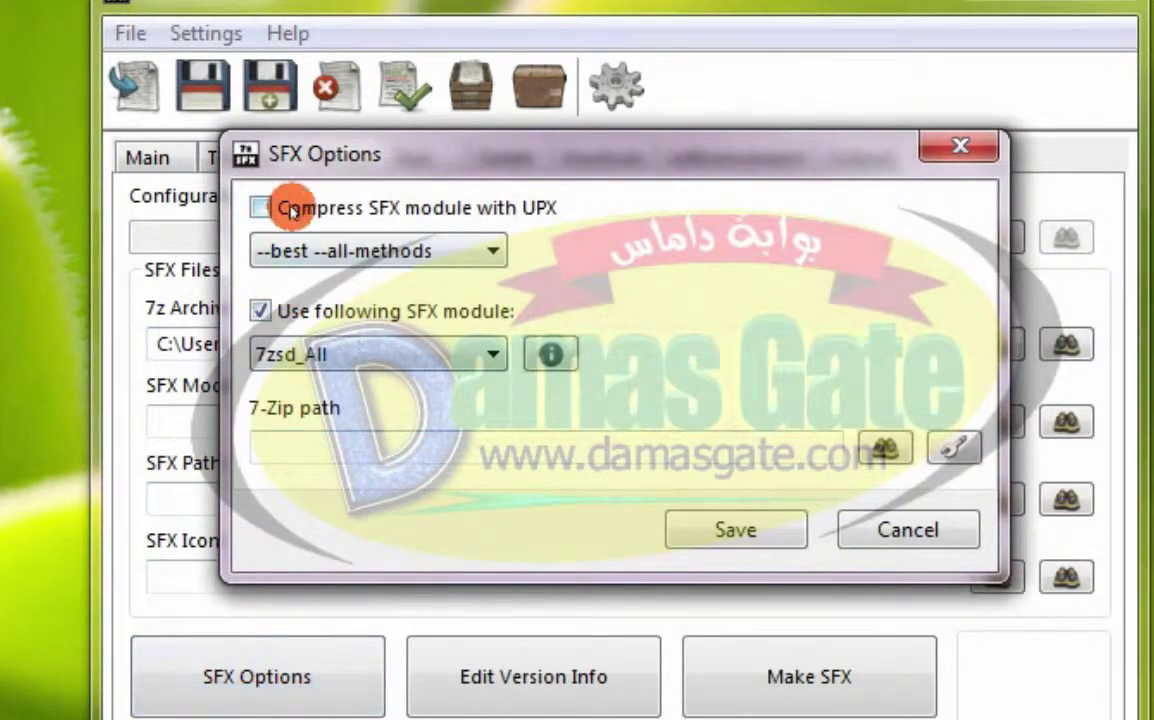
left_click(262, 207)
left_click(735, 529)
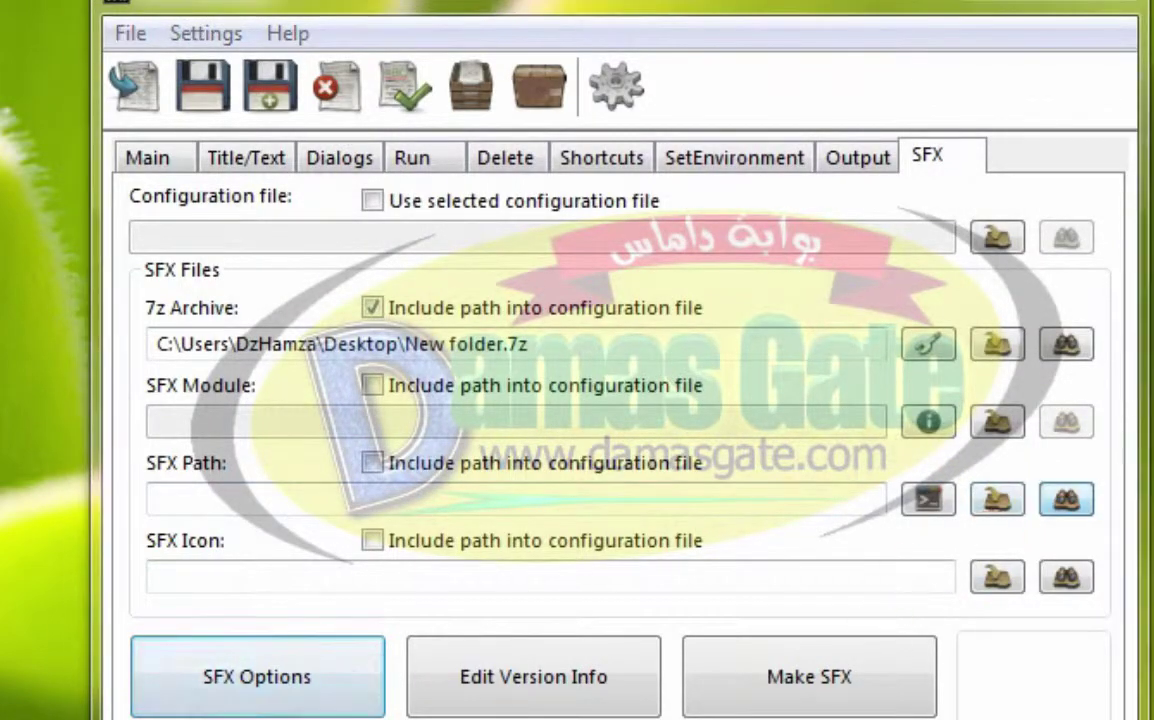
Step: Set the SFX output path to an executable named UC on the Desktop
left_click(1063, 498)
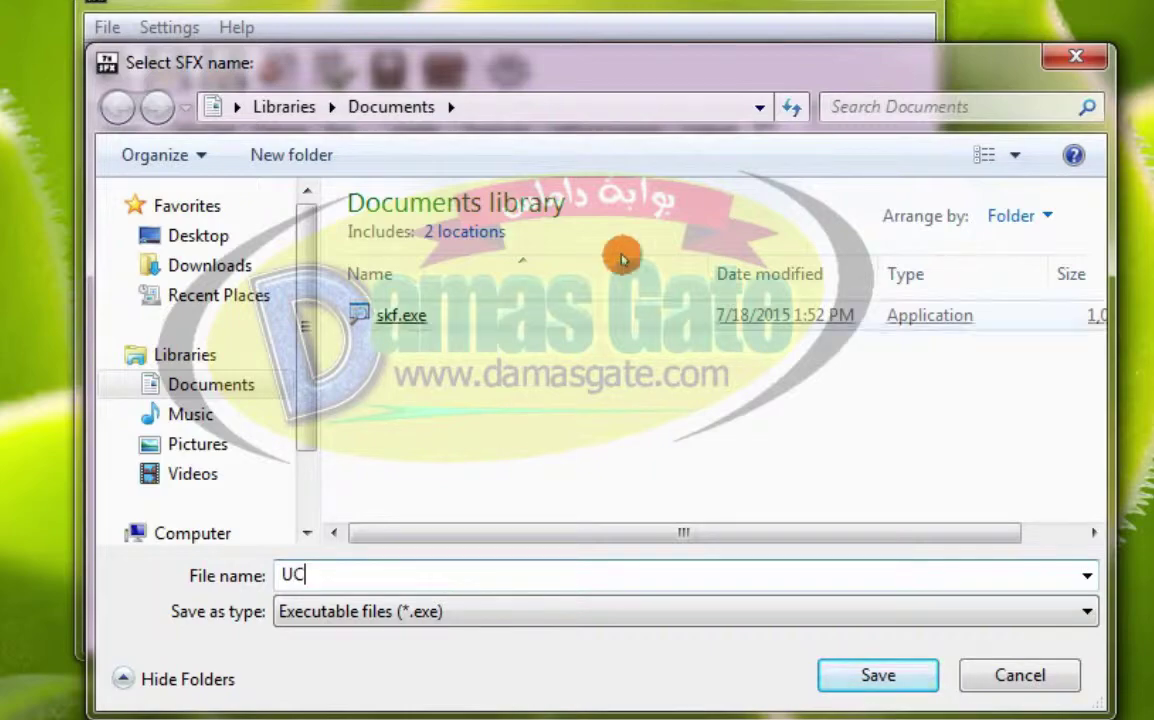
left_click(146, 204)
left_click(175, 236)
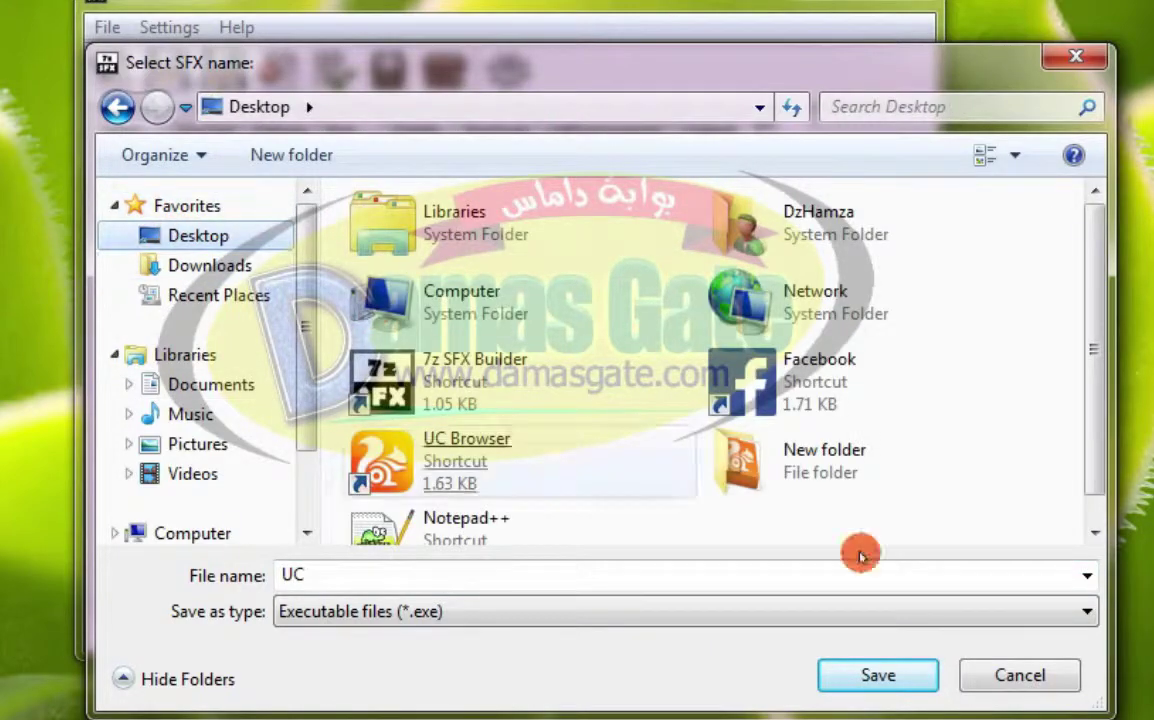
left_click(887, 680)
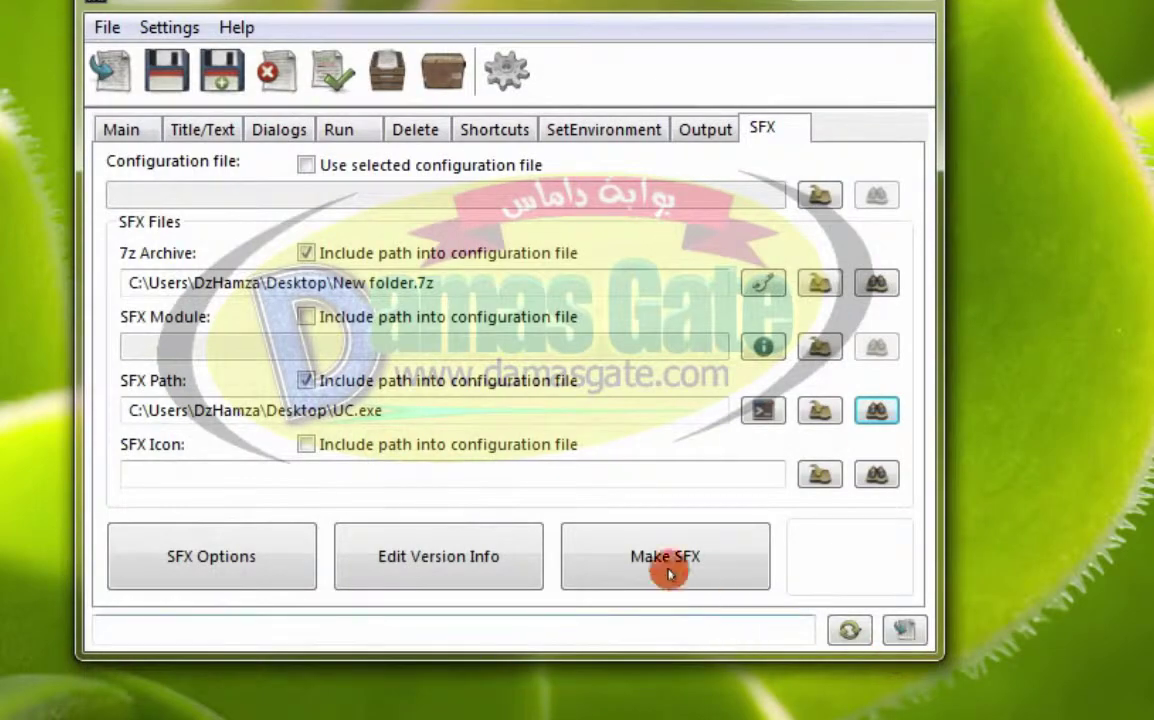
Step: Use uc.ico from the Desktop as the SFX icon and build the self-extracting file
left_click(868, 474)
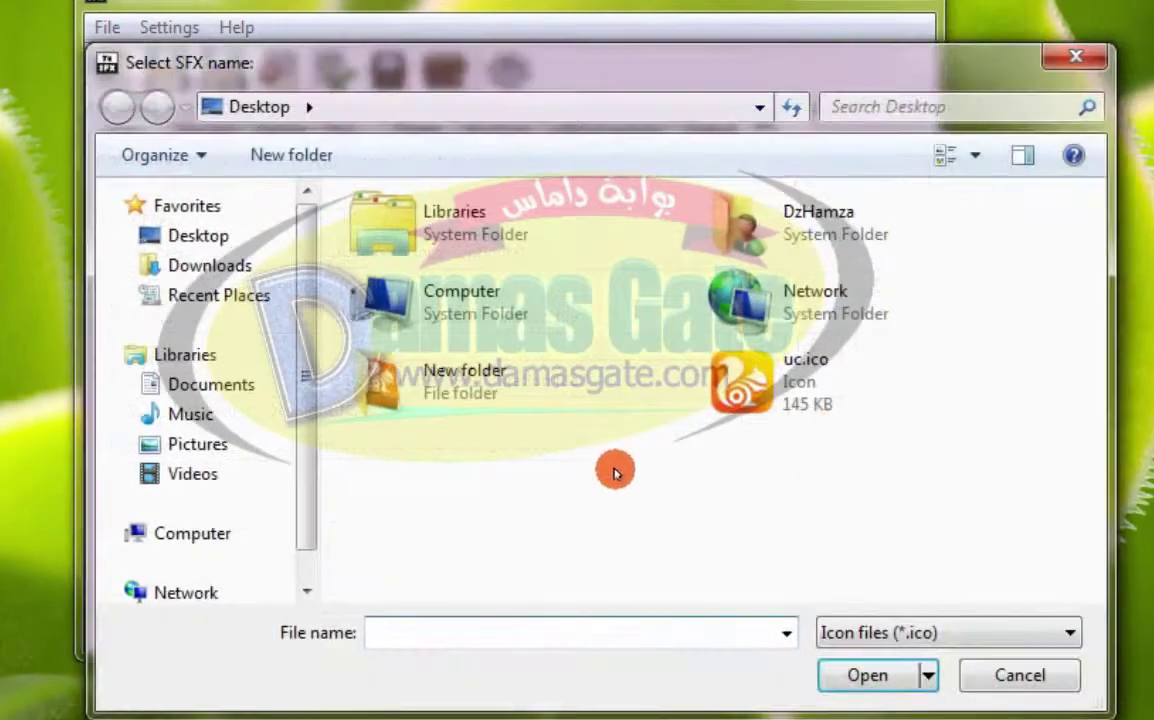
double_click(742, 391)
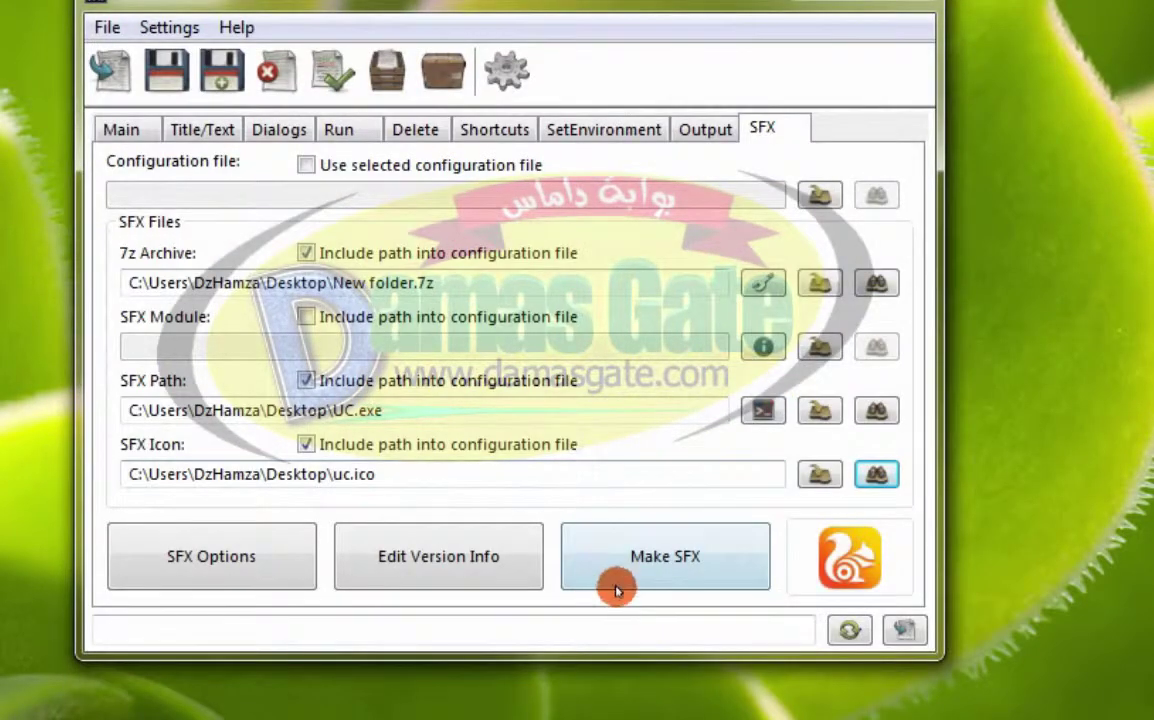
left_click(690, 558)
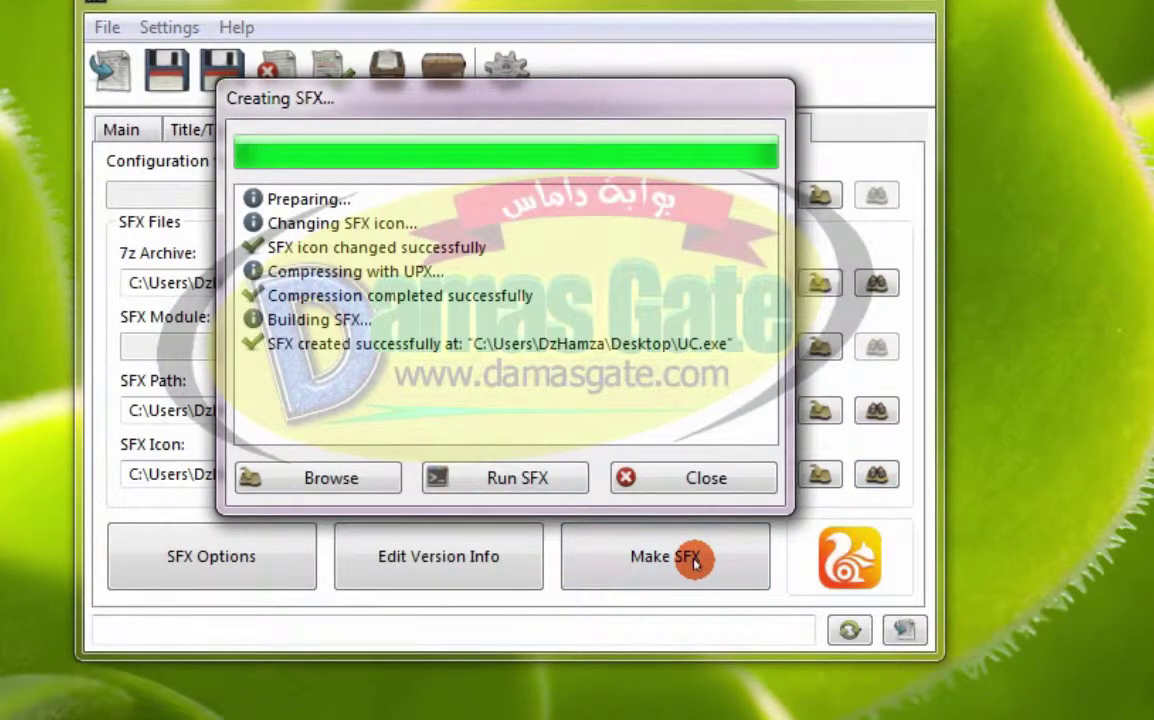
left_click(703, 480)
Step: Close 7z SFX Builder without saving the configuration and move UC.exe on the desktop to just below uc.ico
left_click(898, 3)
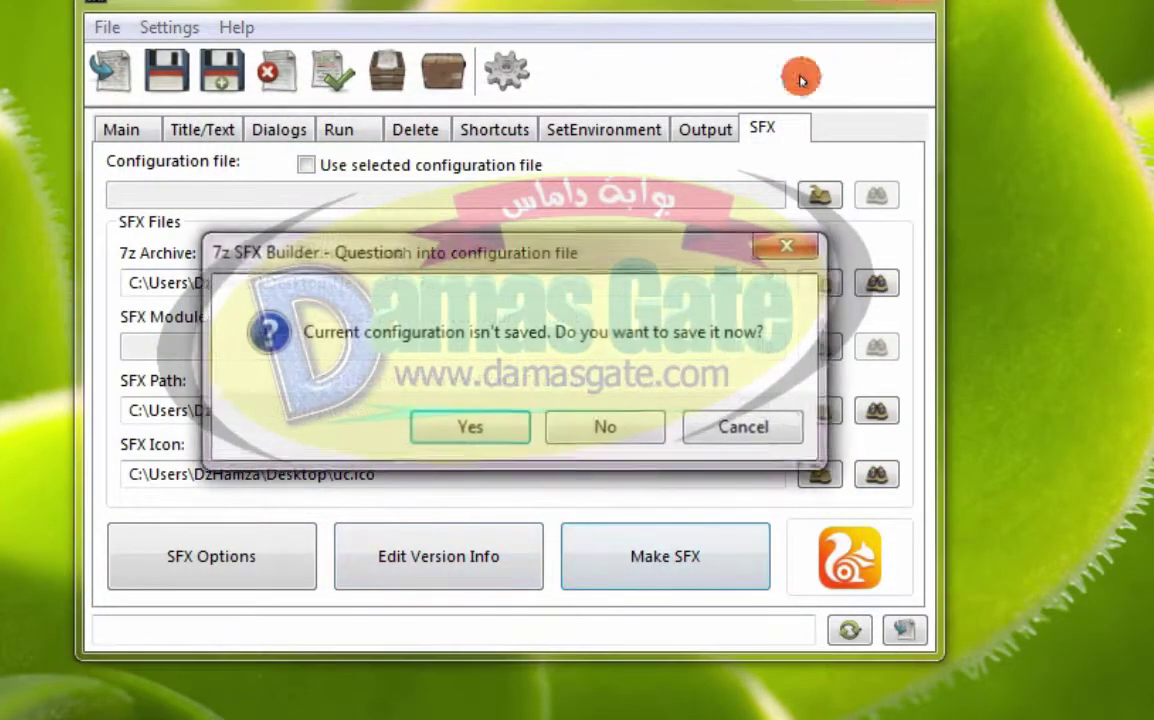
left_click(598, 430)
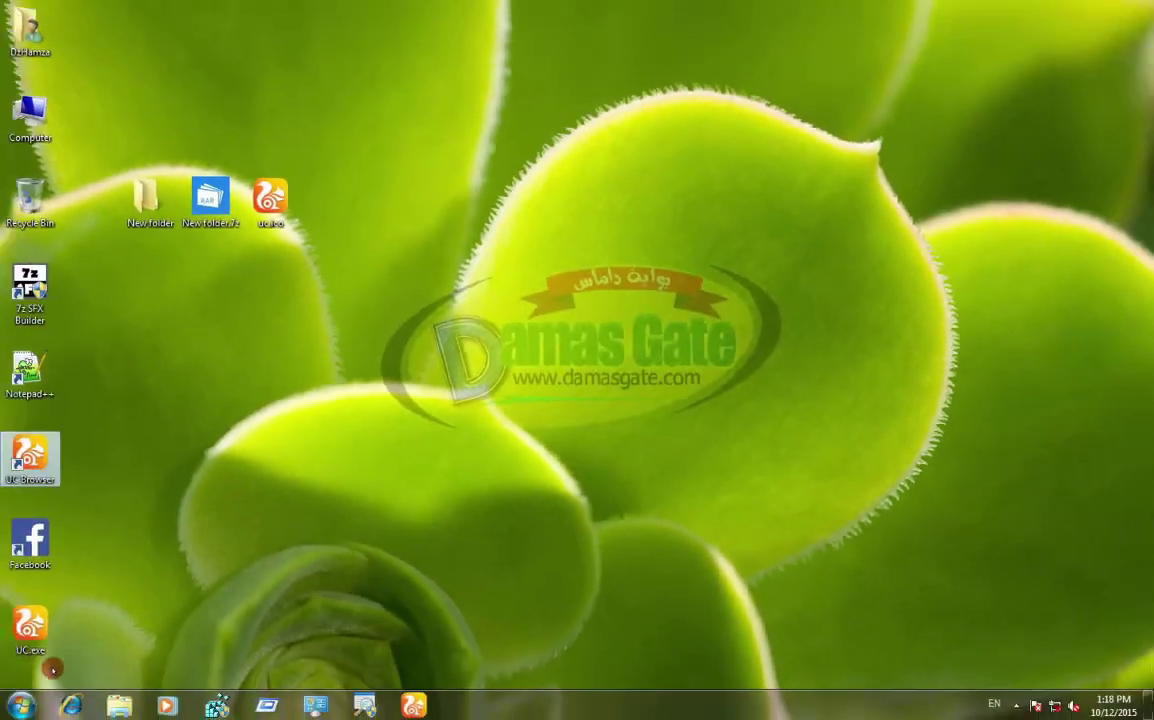
left_click_drag(48, 620, 315, 268)
Step: Uninstall UC Browser through Programs and Features in Control Panel, finish its uninstaller, and close the window
right_click(30, 486)
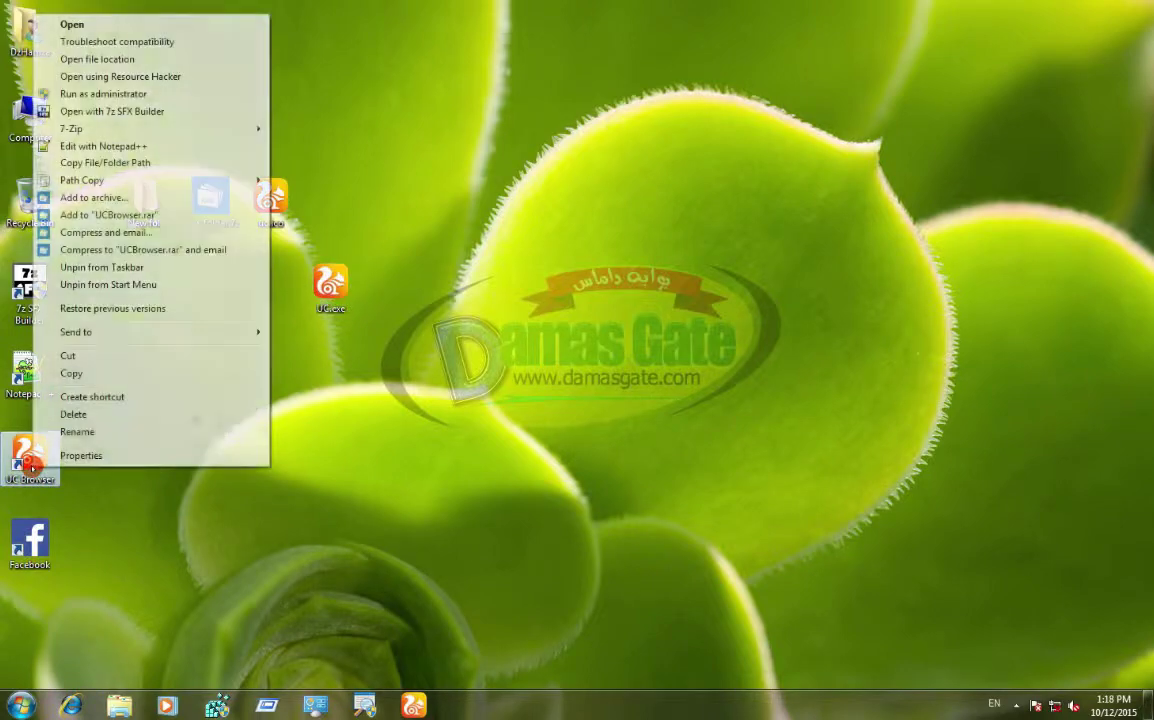
key("super")
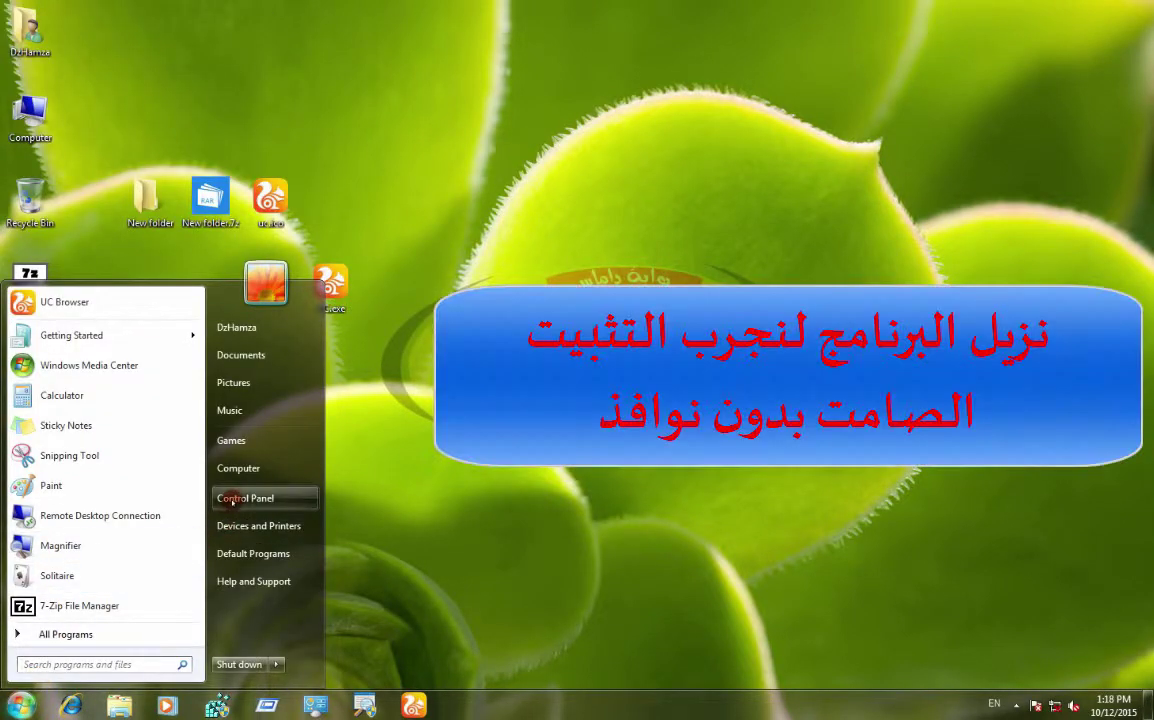
left_click(250, 495)
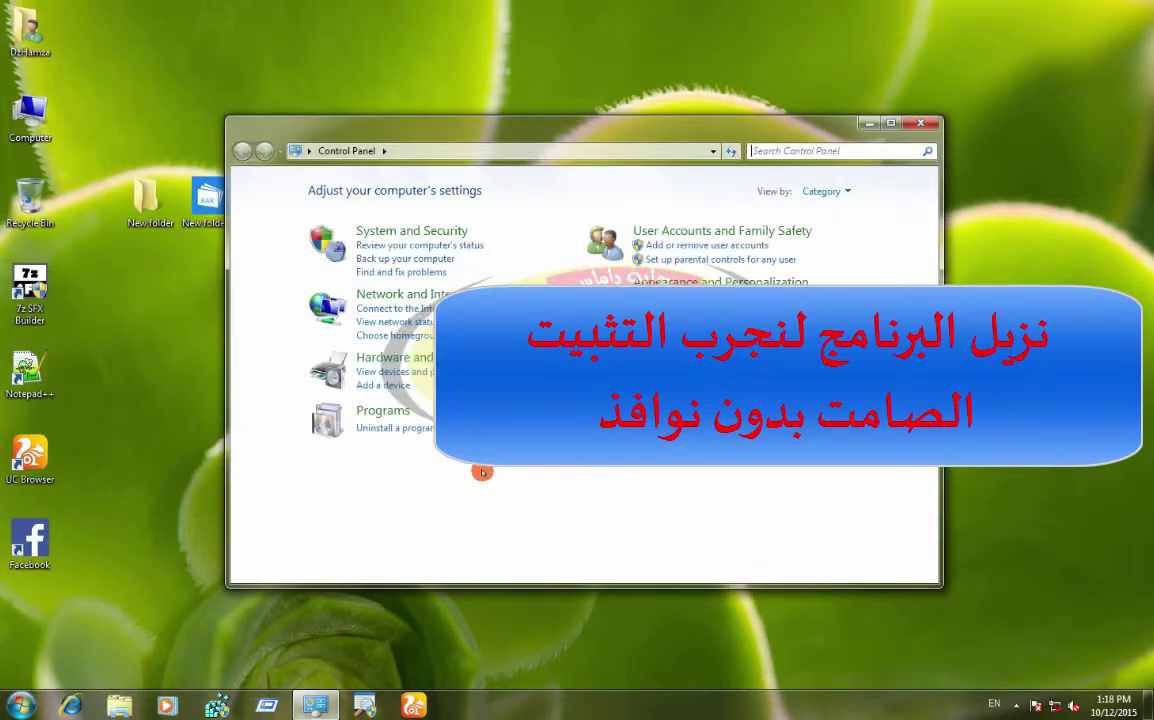
left_click(420, 428)
left_click(420, 392)
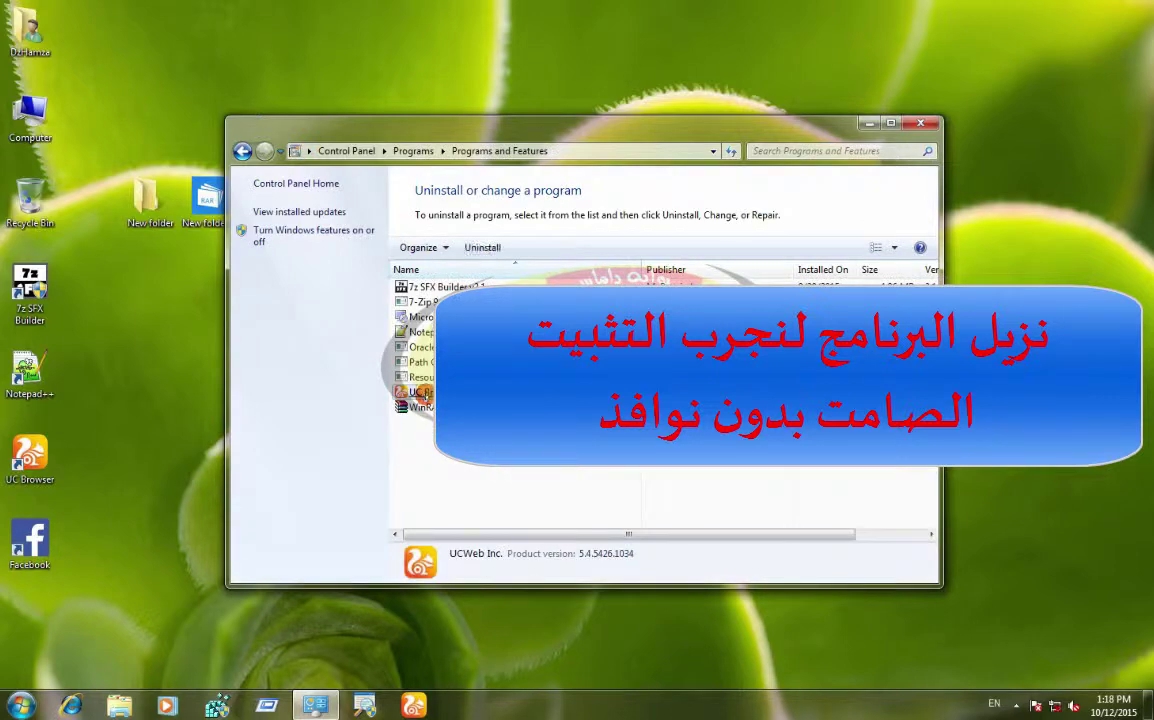
double_click(440, 392)
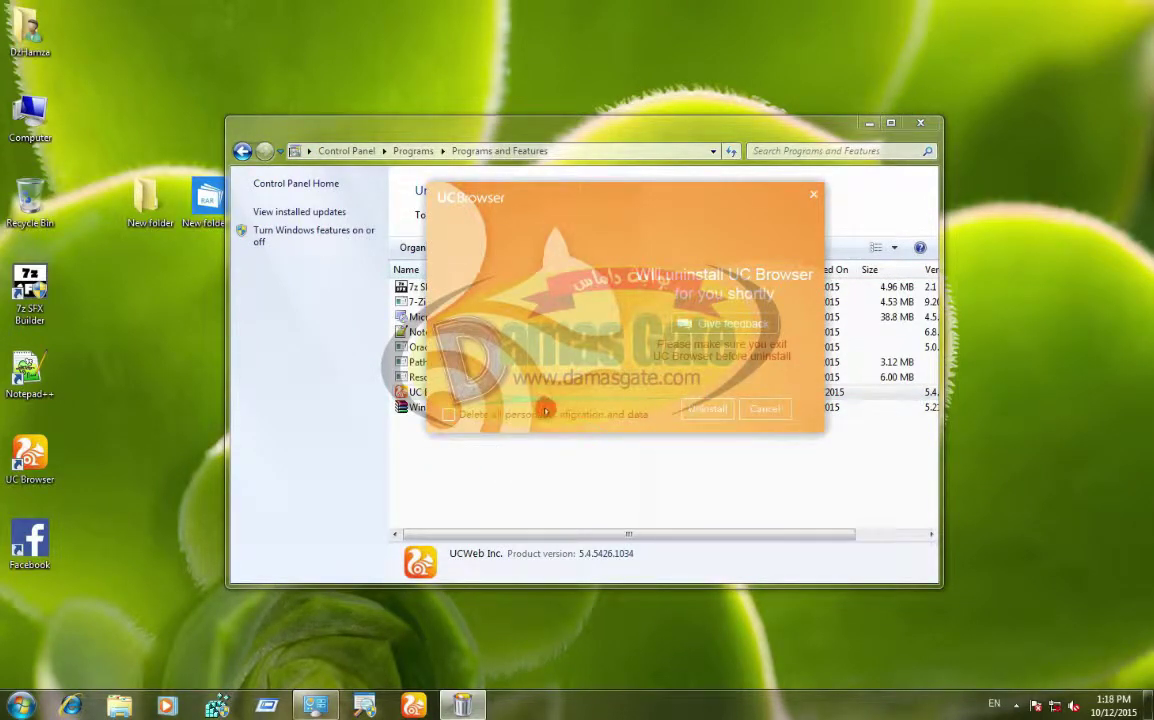
left_click(700, 406)
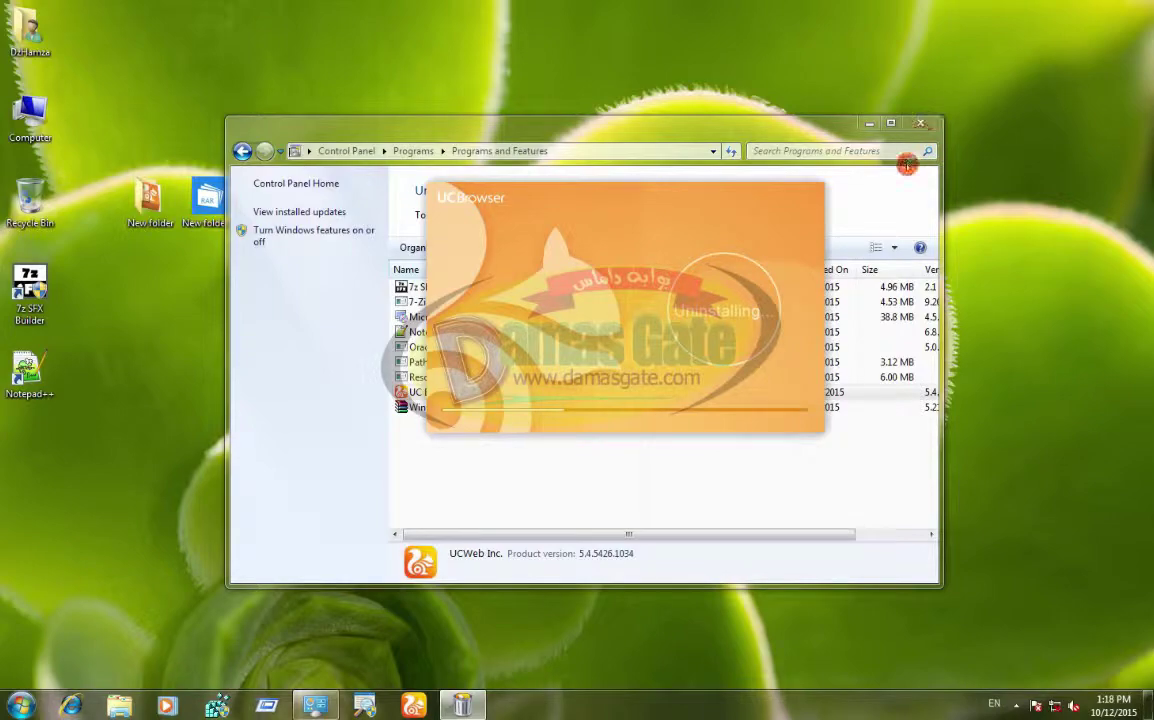
left_click(918, 124)
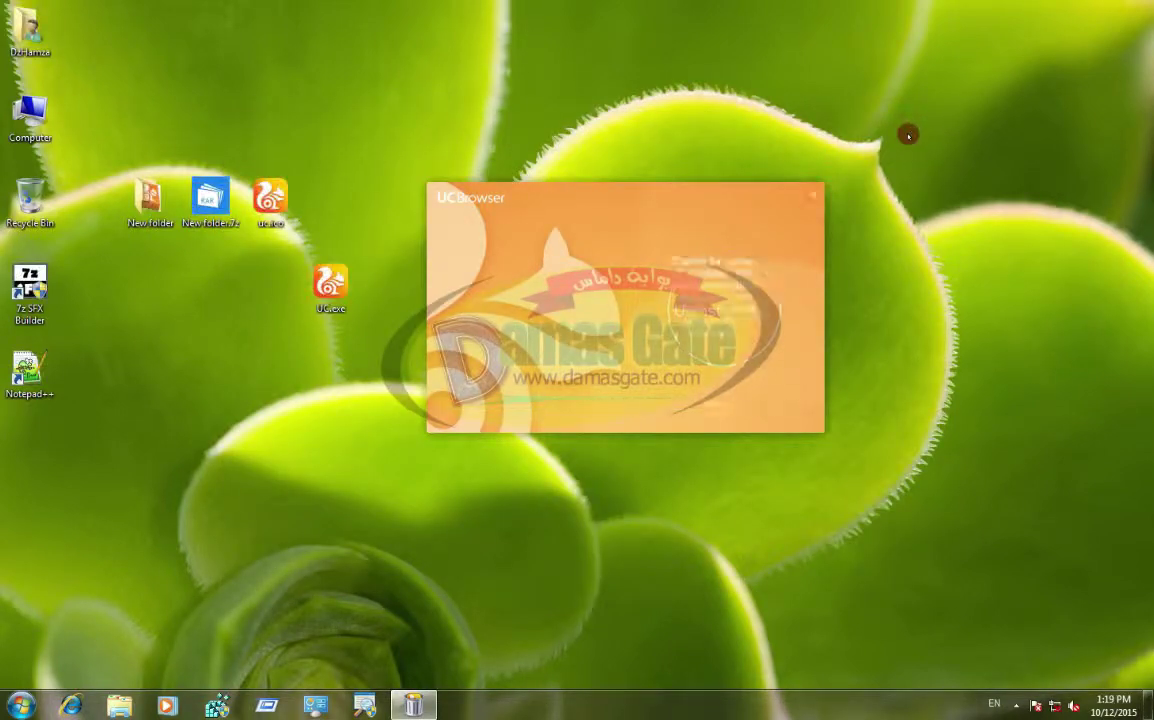
left_click(706, 406)
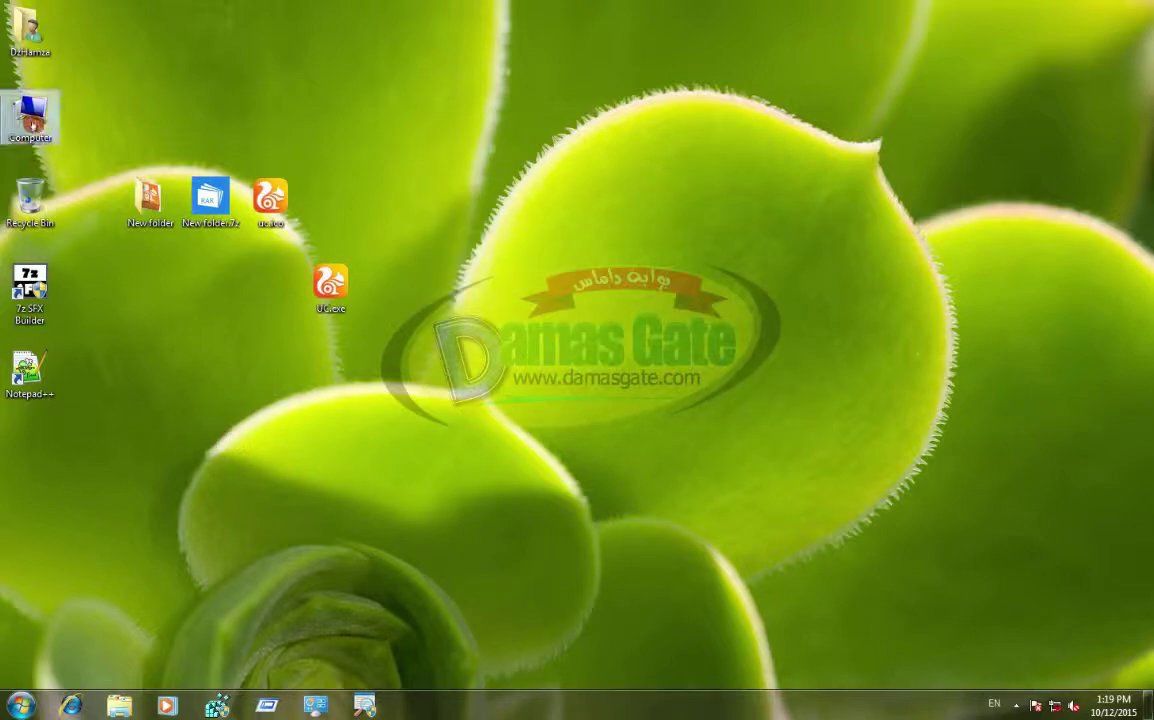
Step: Delete the leftover UCBrowser folder from Program Files (x86) on Local Disk (C:) and close the window
double_click(30, 115)
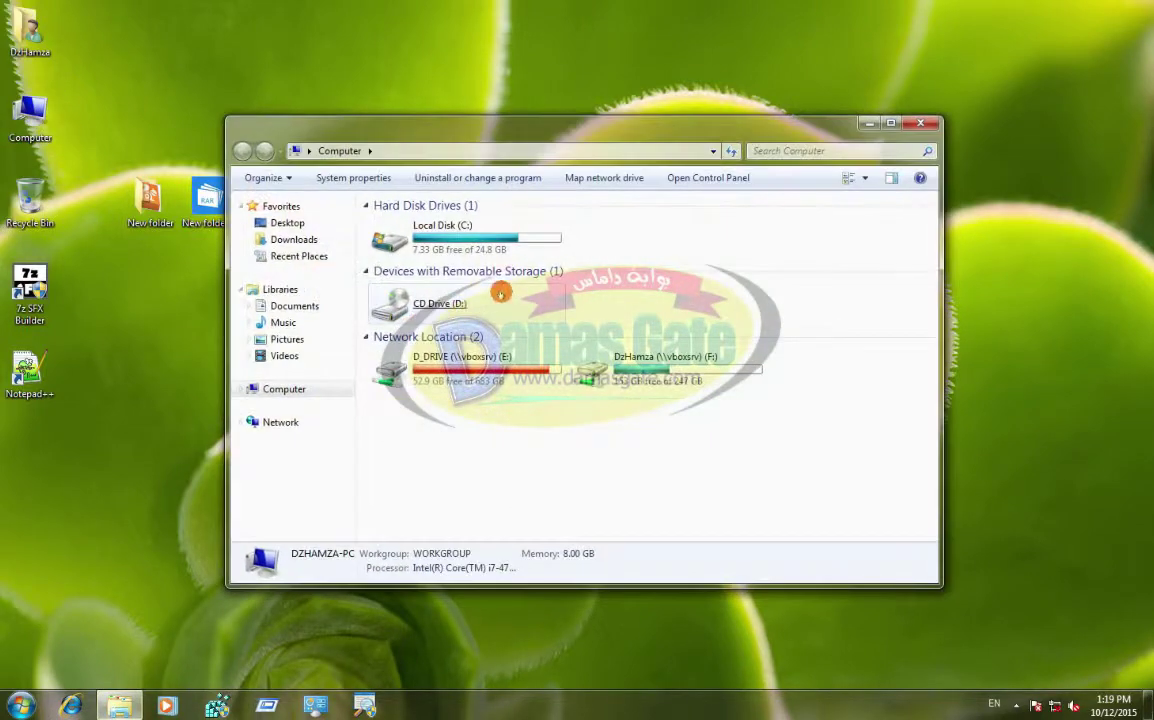
double_click(445, 234)
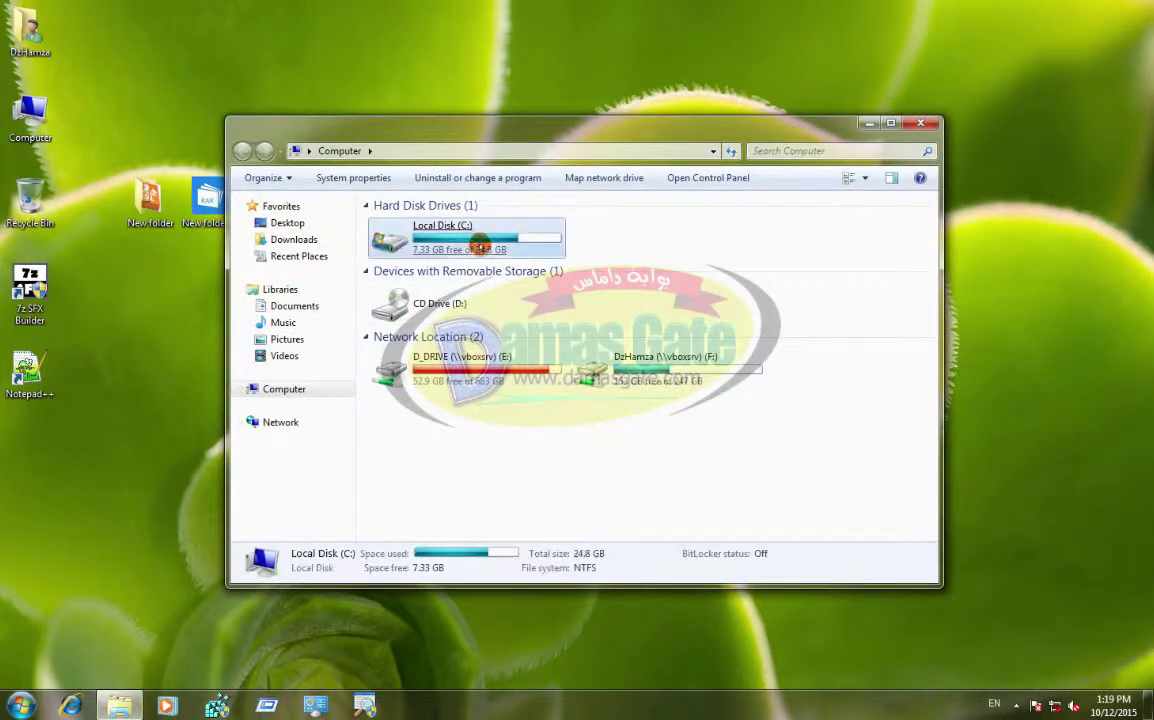
double_click(410, 256)
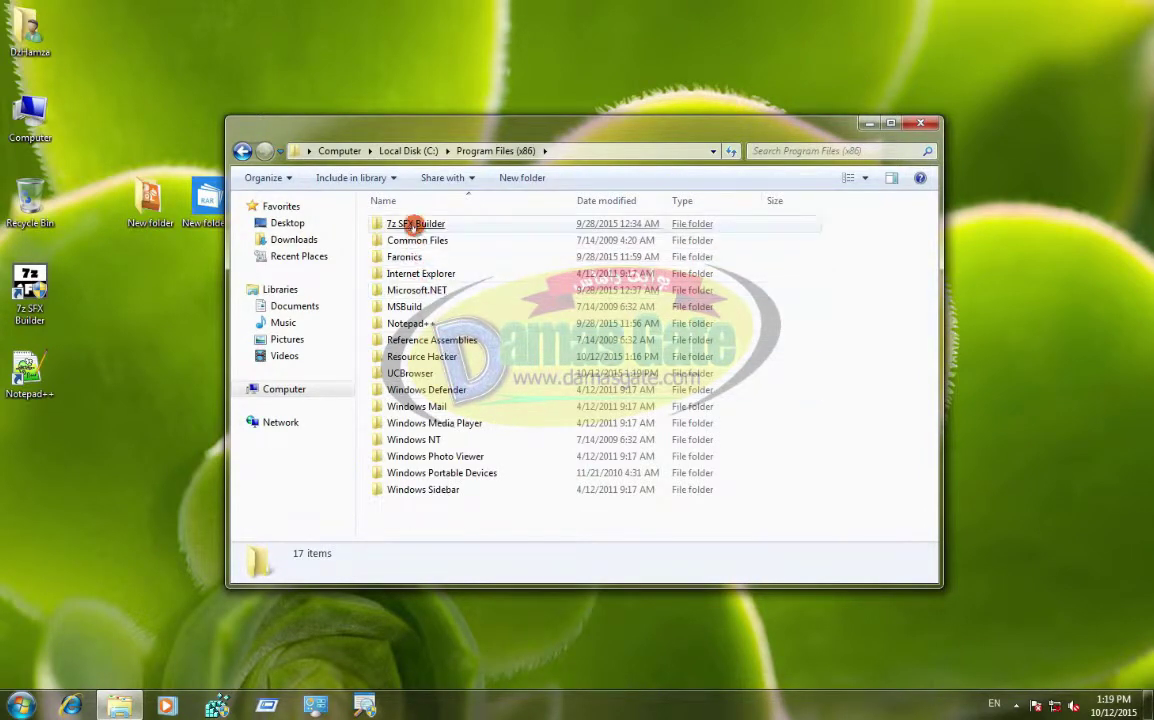
right_click(401, 372)
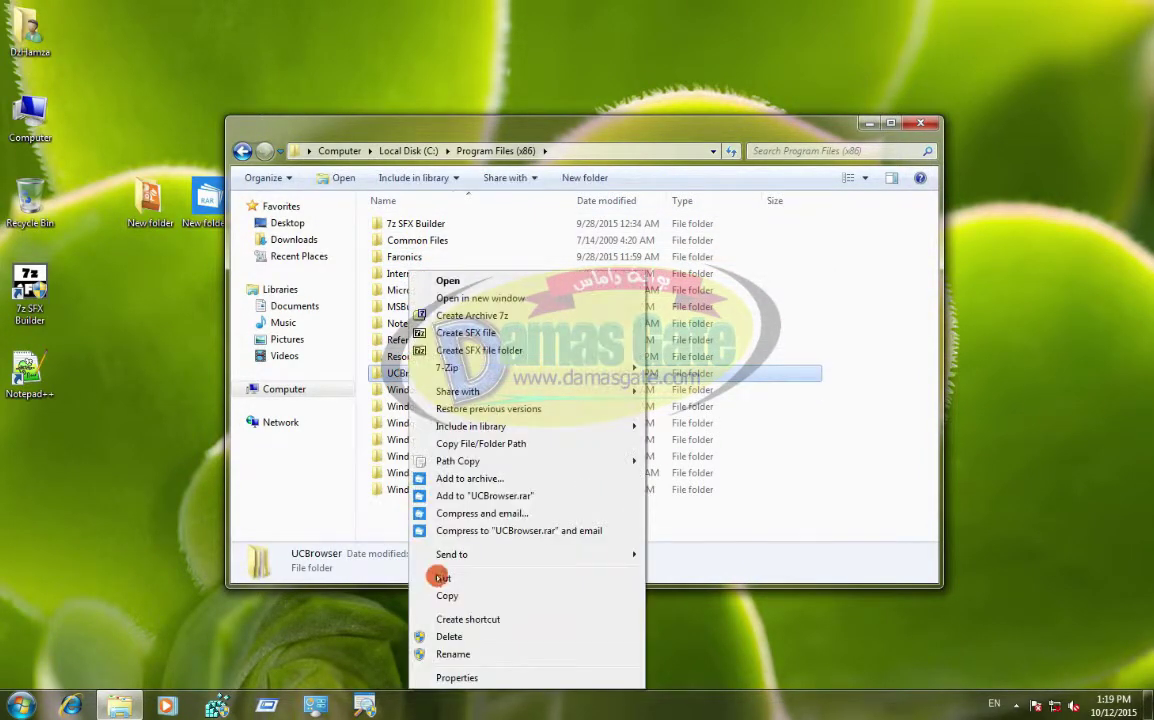
left_click(448, 636)
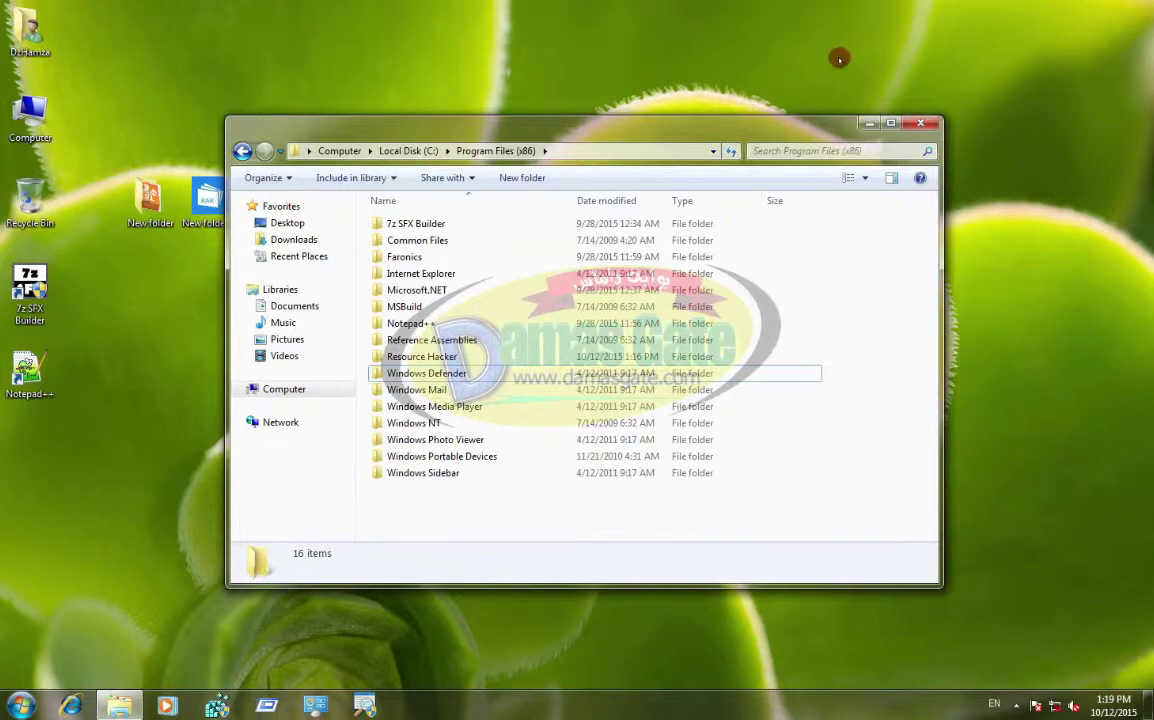
key("alt+F4")
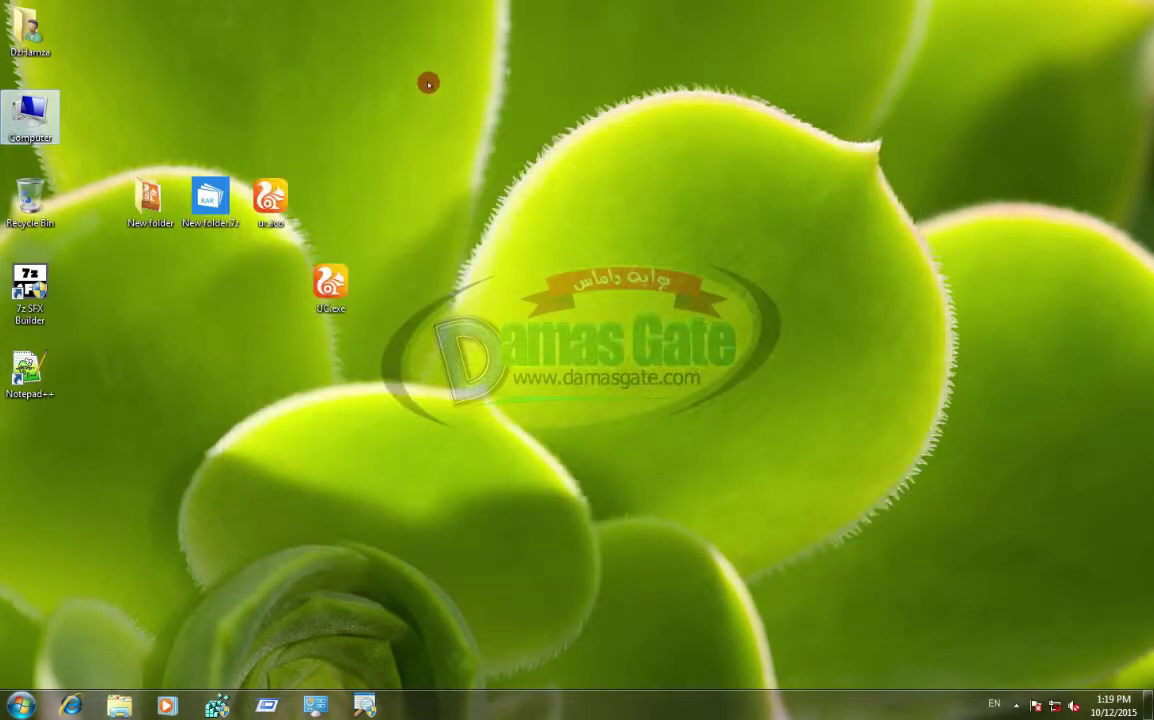
Step: Set UC.exe apart on the desktop and send New folder, New folder.7z and uc.ico to the Recycle Bin
left_click_drag(330, 283, 390, 198)
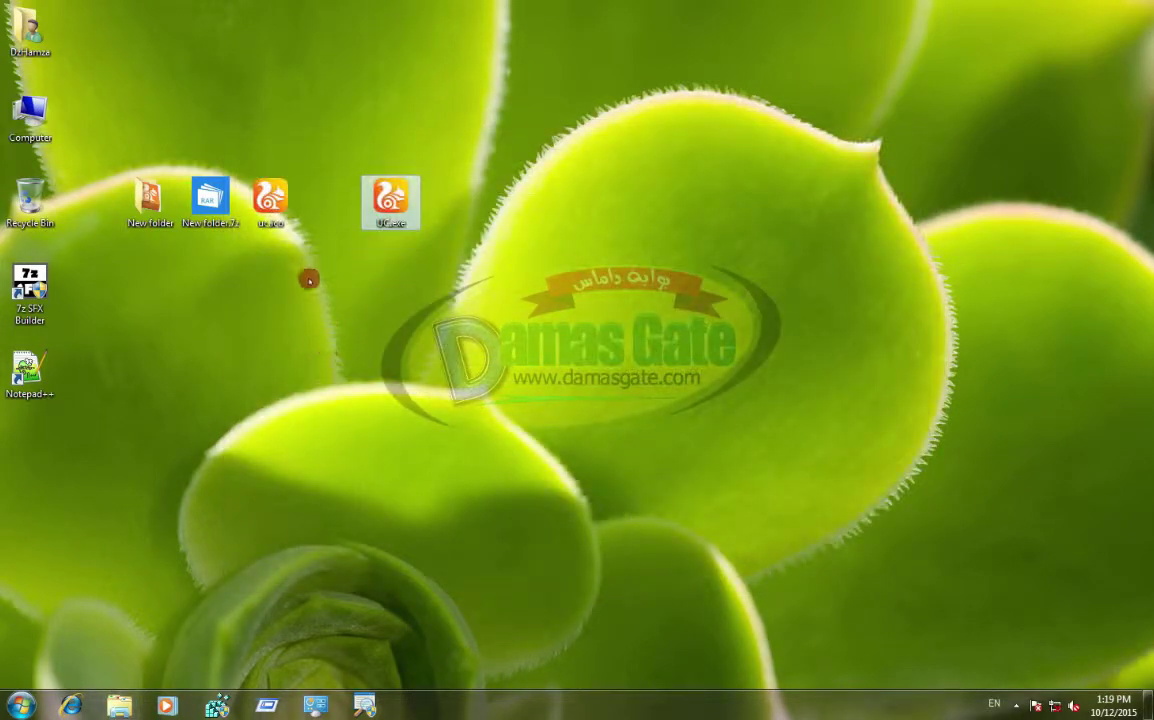
left_click_drag(301, 213, 30, 205)
Step: Run UC.exe from the desktop as administrator and allow it to make changes to the computer
right_click(386, 200)
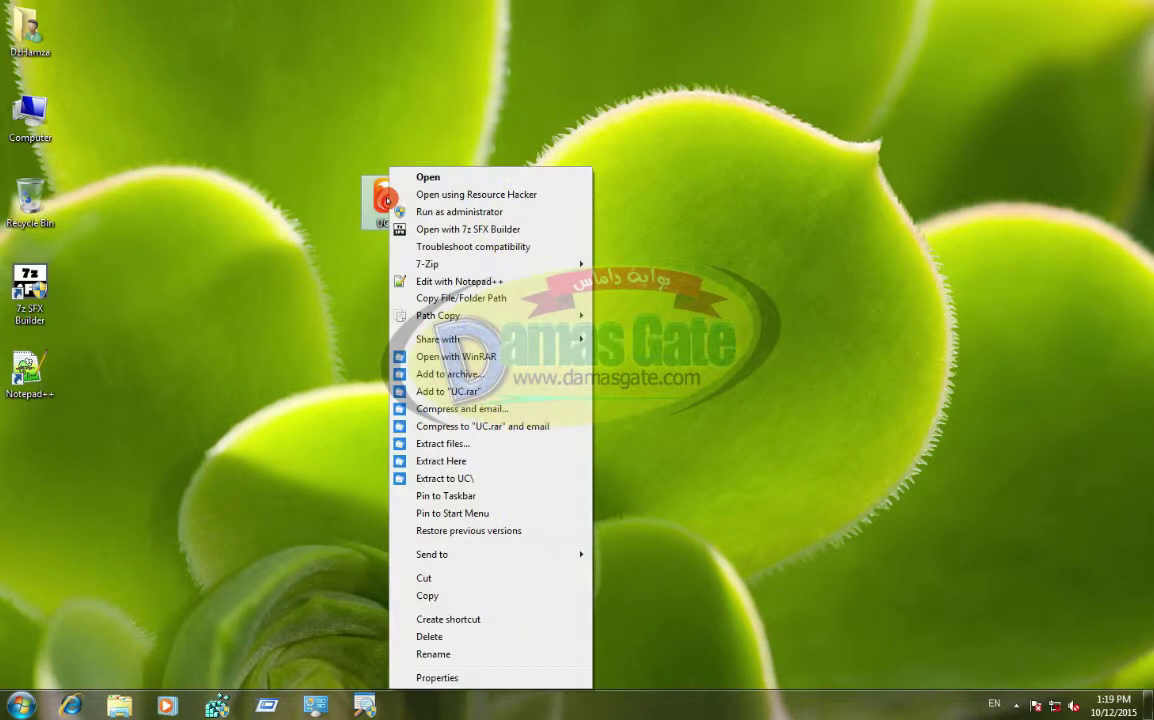
left_click(400, 211)
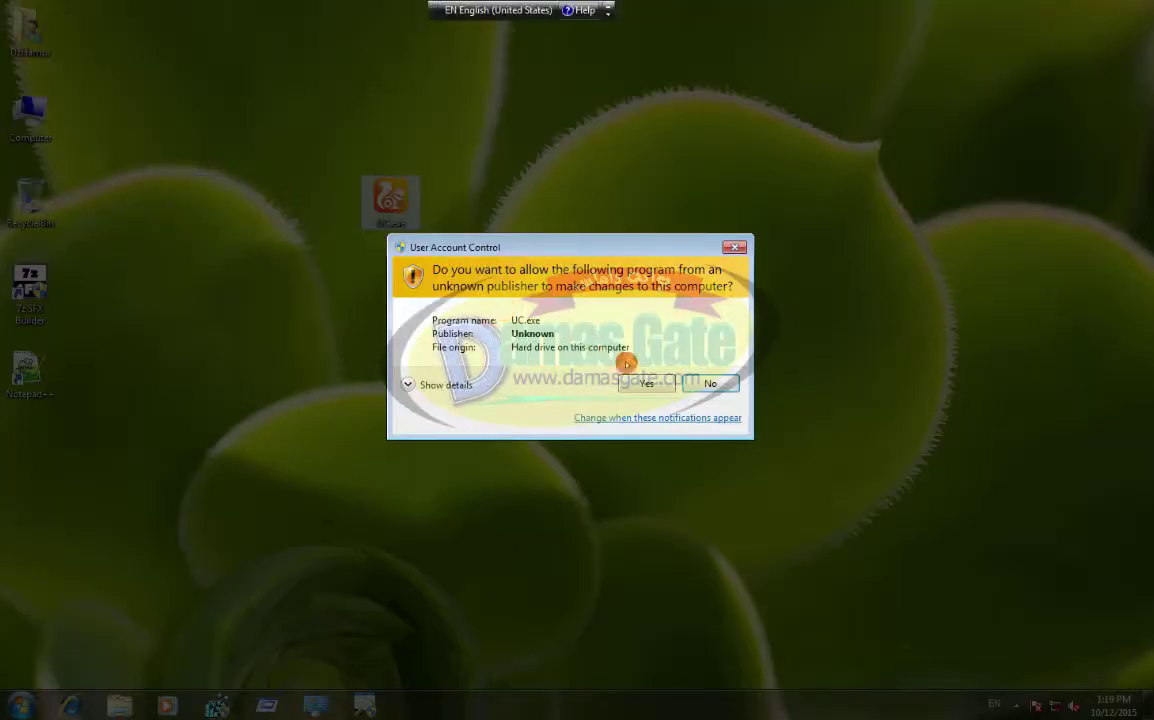
left_click(640, 380)
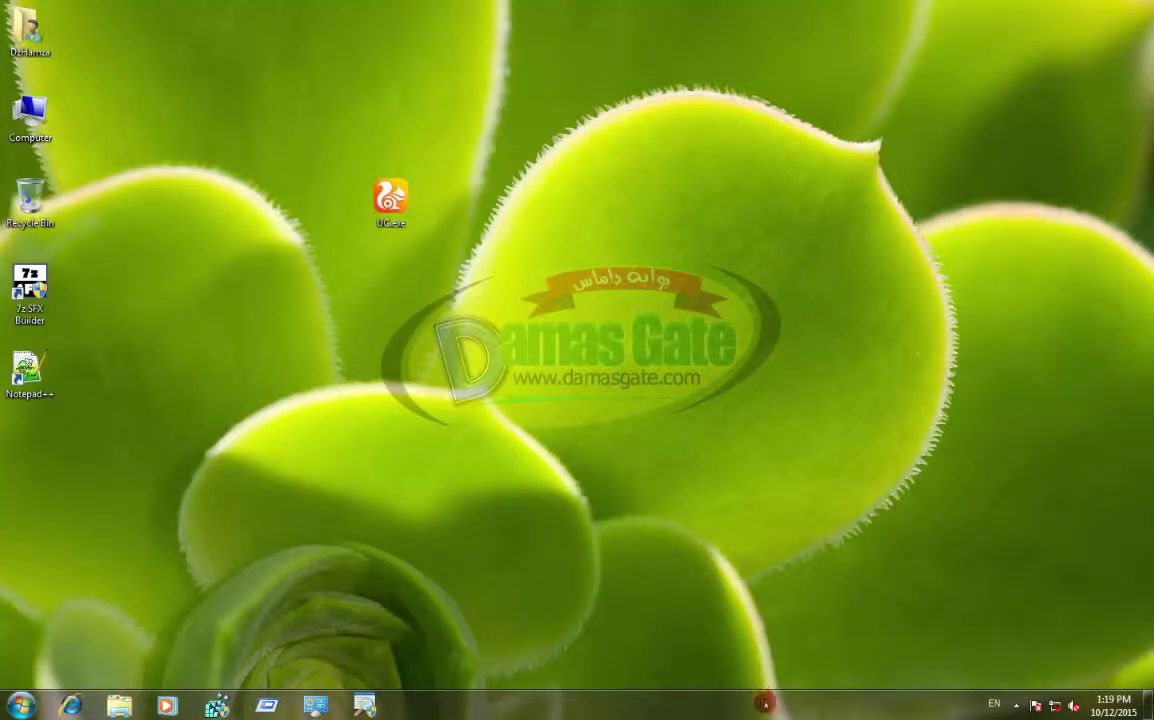
Step: Watch the UC.exe, setup and UC Browser processes in an enlarged Task Manager until the installation ends, and close it
right_click(786, 698)
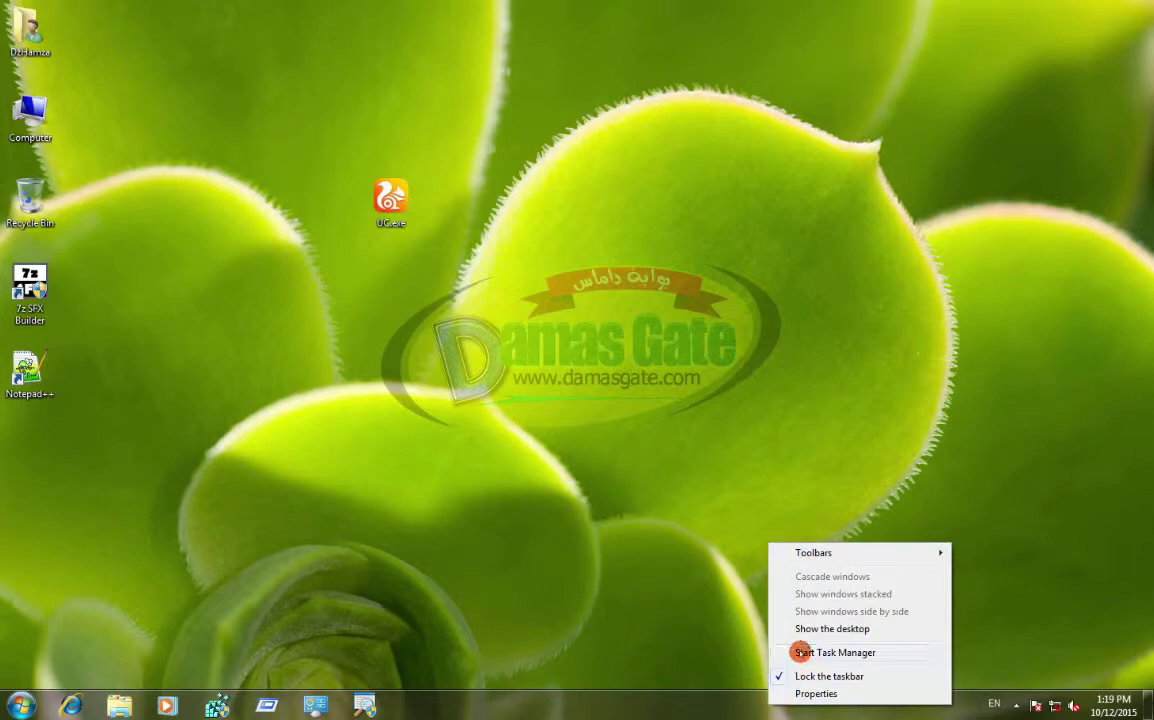
left_click(796, 652)
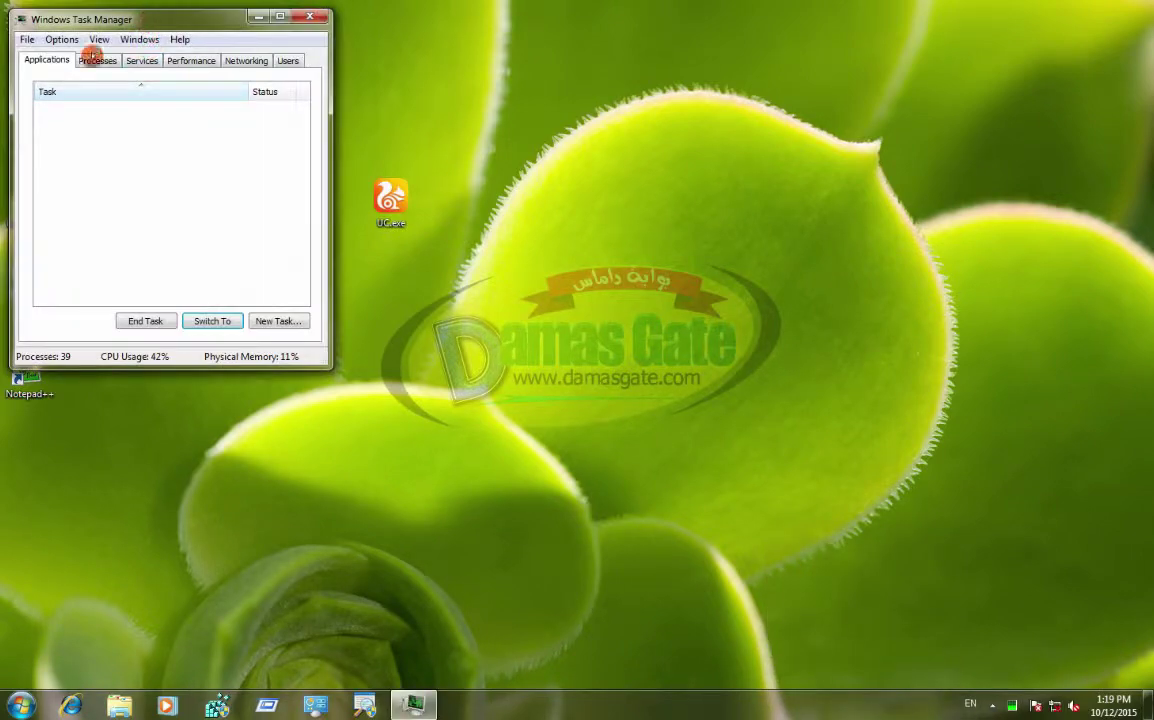
left_click(93, 59)
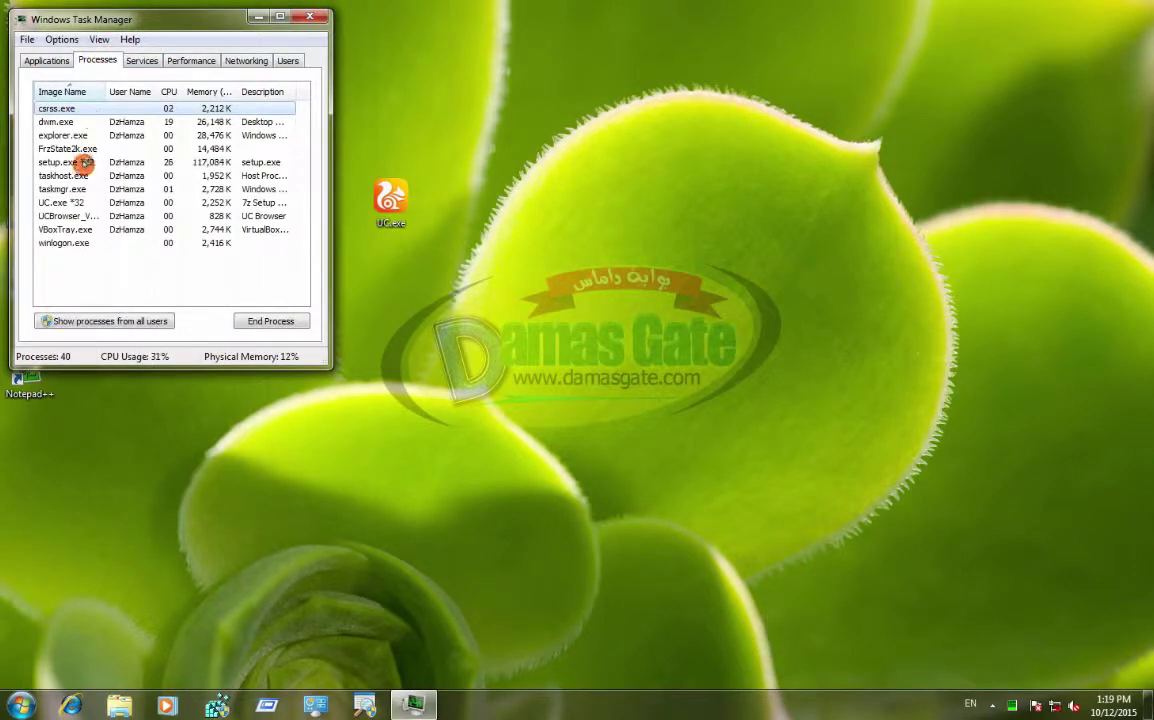
left_click(63, 202)
left_click_drag(136, 23, 610, 55)
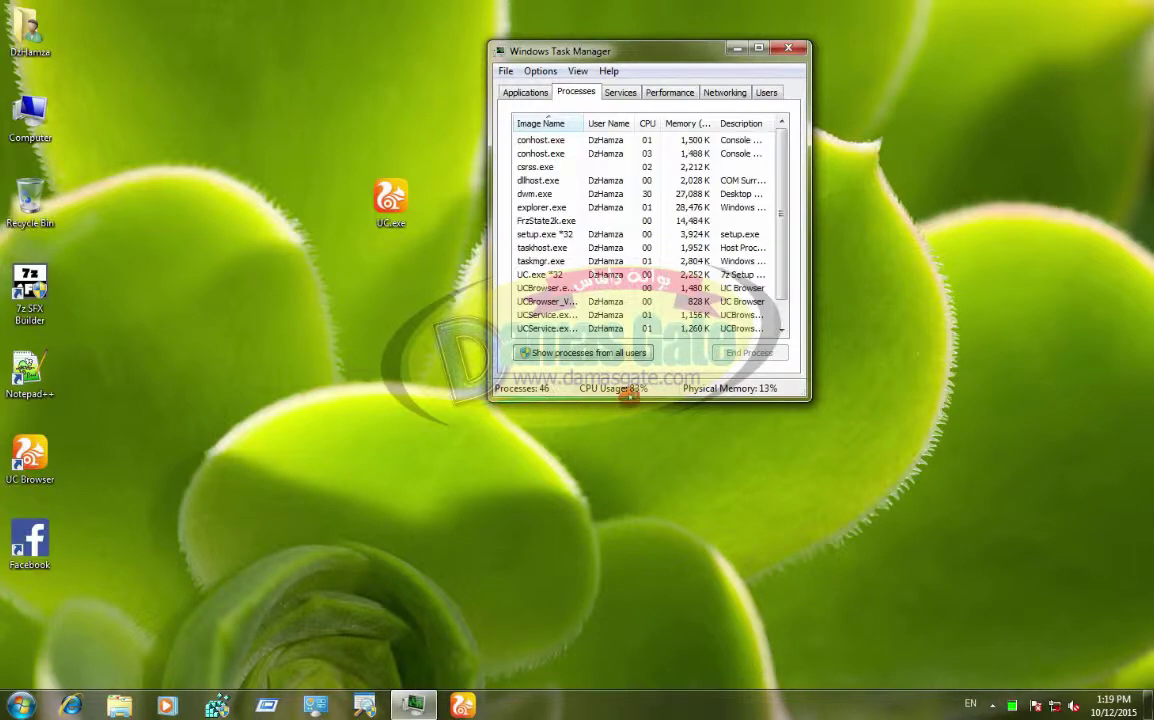
left_click(648, 469)
left_click_drag(640, 398, 657, 487)
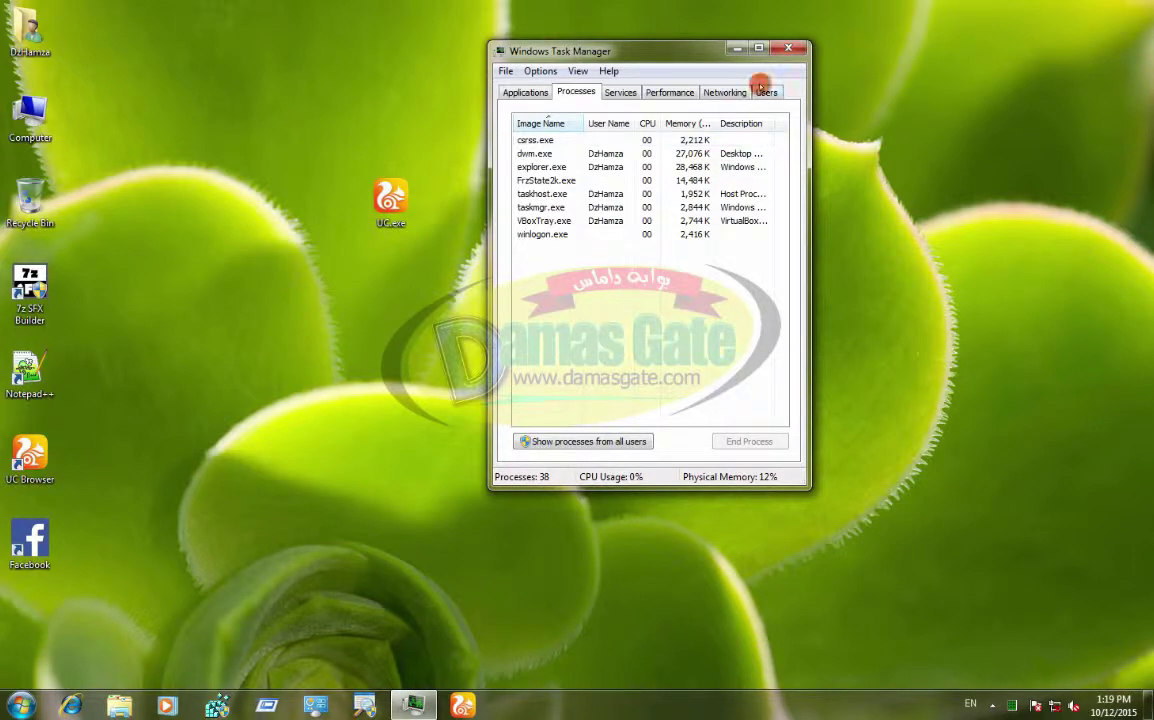
left_click(786, 52)
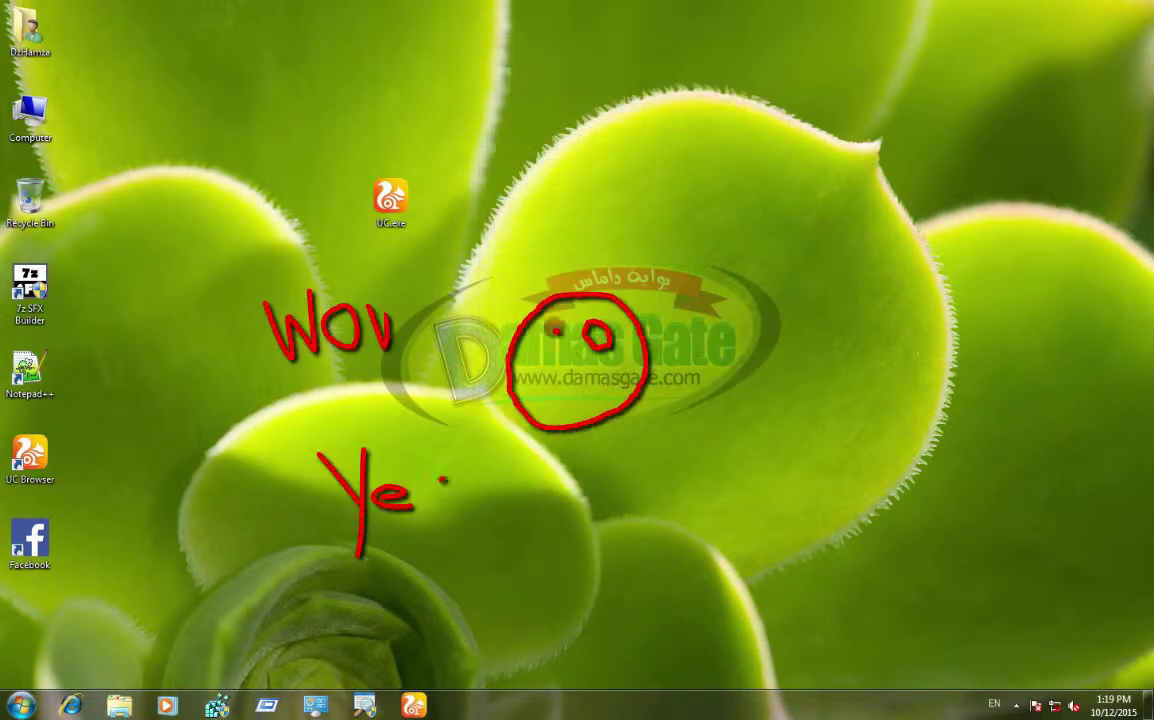
left_click_drag(68, 436, 5, 538)
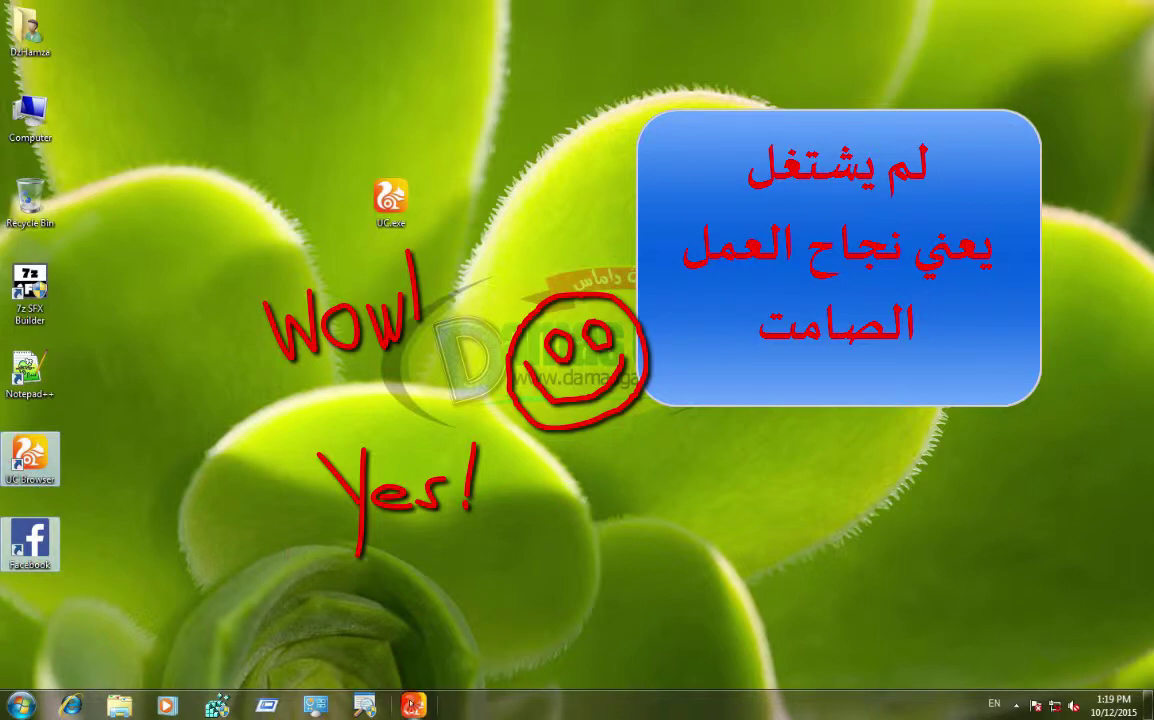
left_click(370, 632)
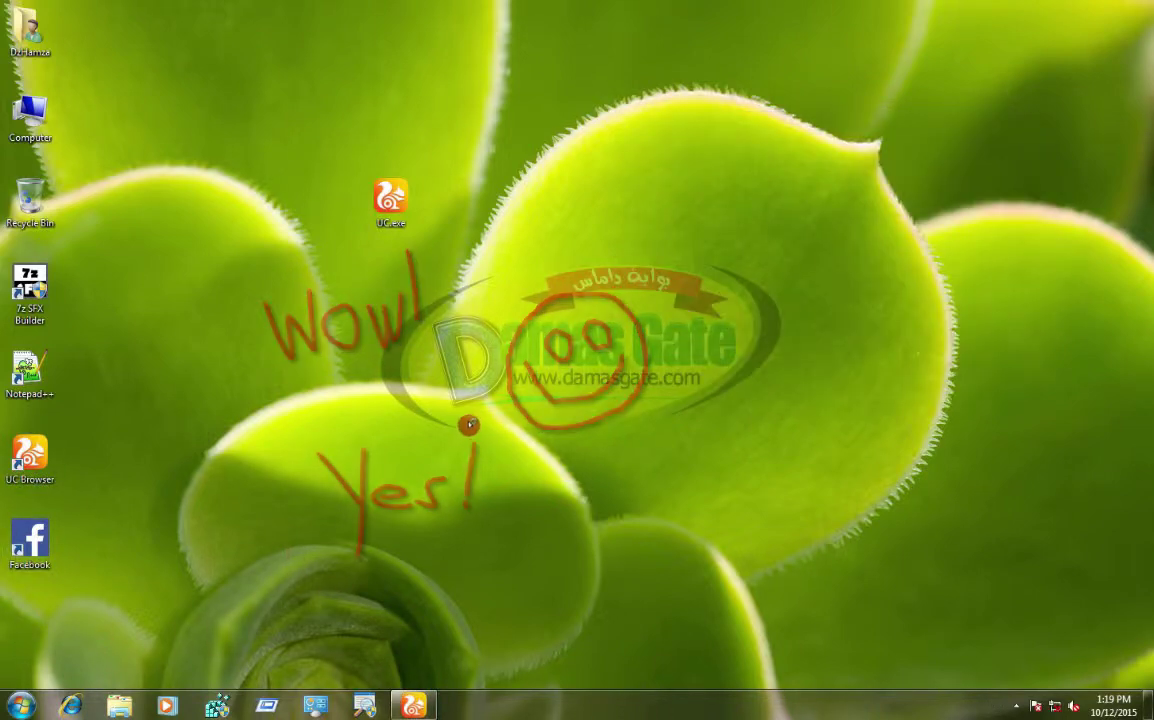